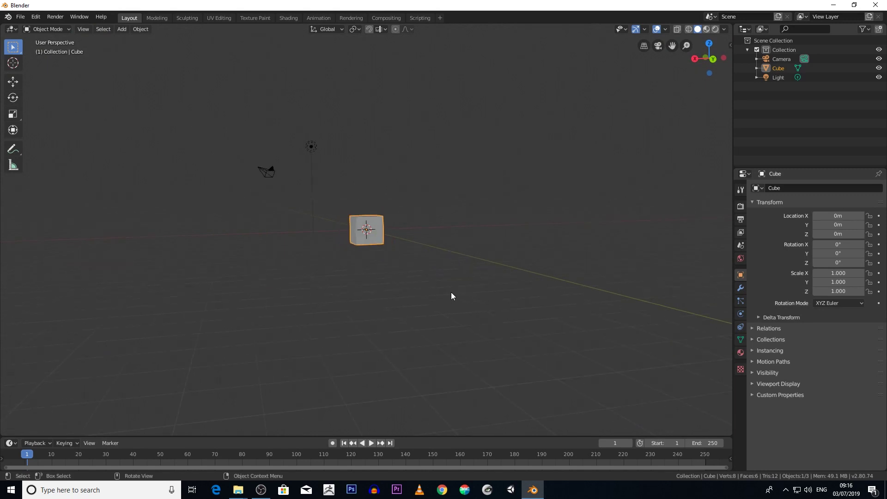
Switch the viewport to rendered shading and check which render engine the scene uses.
{"action": "scroll", "coordinate": [524, 291], "scroll_direction": "up", "scroll_amount": 5}
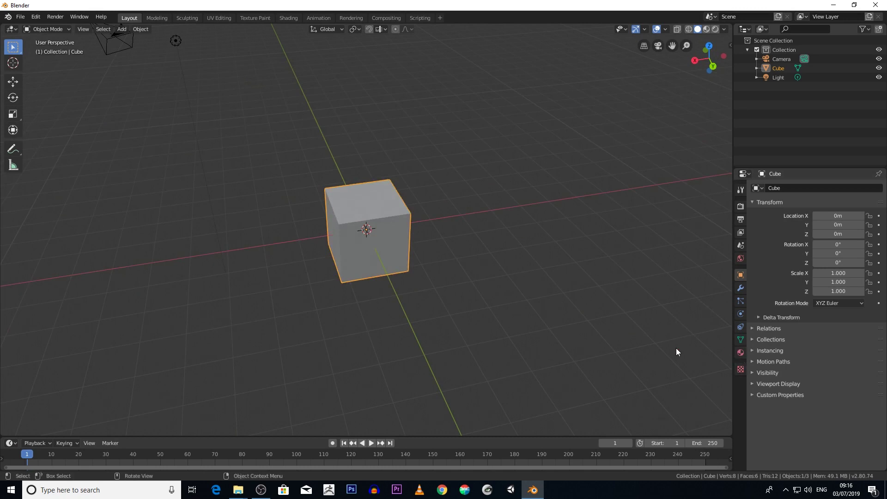
{"action": "left_click", "coordinate": [740, 353]}
{"action": "scroll", "coordinate": [437, 278], "scroll_direction": "down", "scroll_amount": 2}
{"action": "middle_click_drag", "start_coordinate": [439, 278], "coordinate": [483, 270]}
{"action": "scroll", "coordinate": [533, 262], "scroll_direction": "up", "scroll_amount": 2}
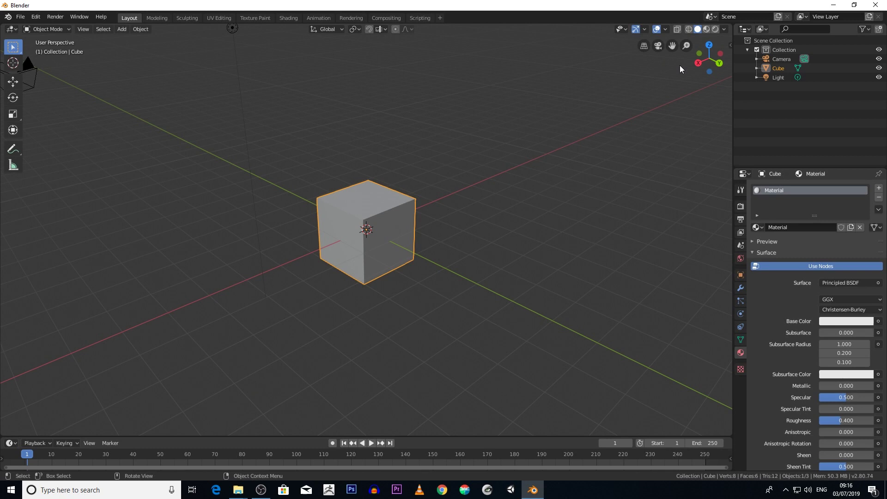
{"action": "left_click", "coordinate": [715, 30]}
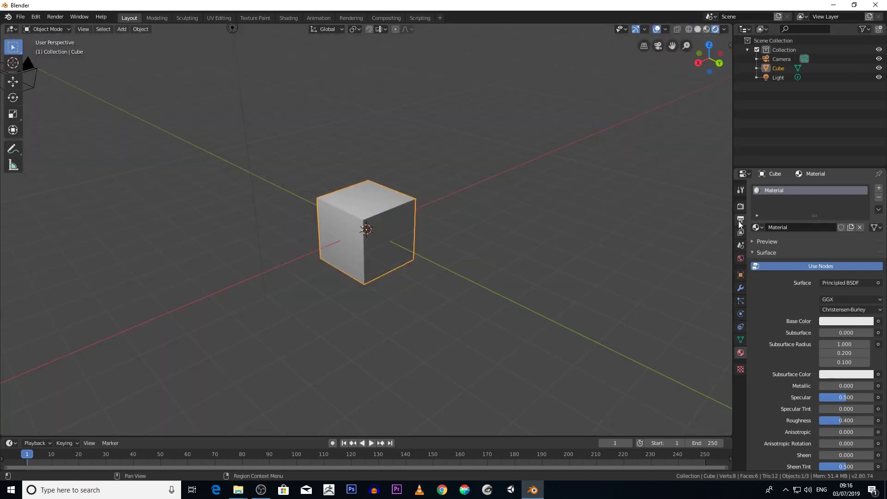
{"action": "left_click", "coordinate": [740, 206]}
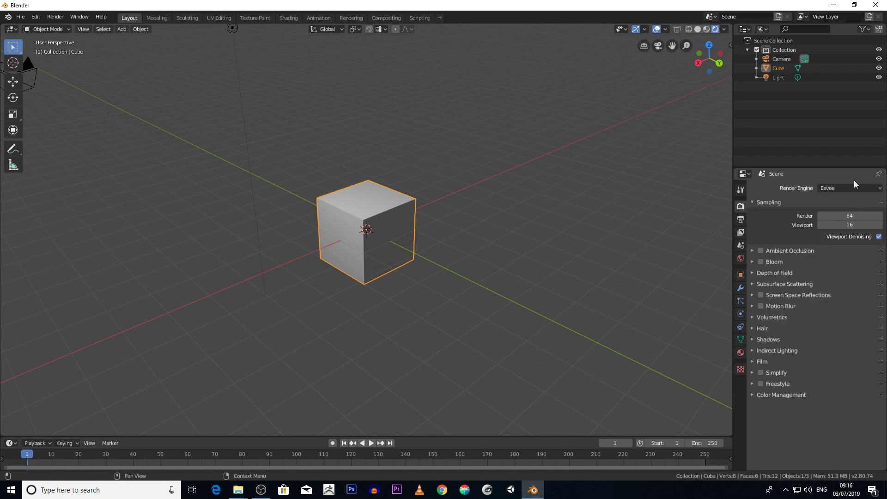
{"action": "scroll", "coordinate": [512, 229], "scroll_direction": "up", "scroll_amount": 2}
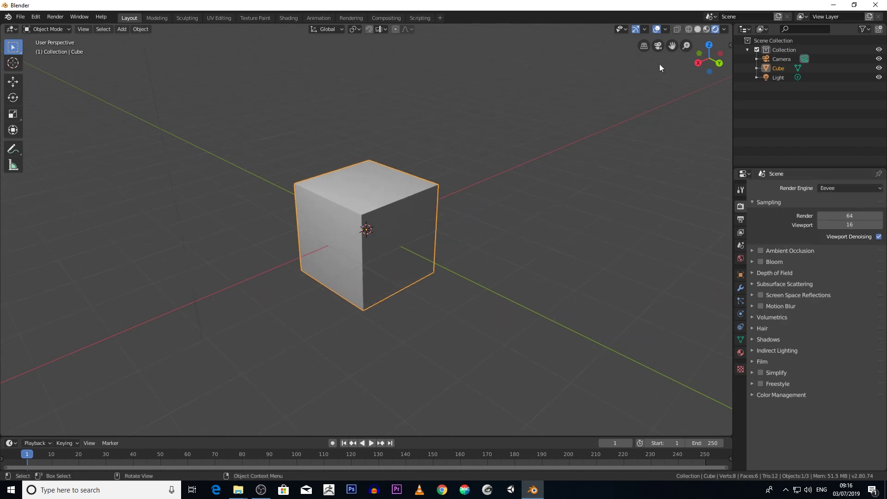
Set the base color of the cube's material to pink.
{"action": "left_click", "coordinate": [741, 353]}
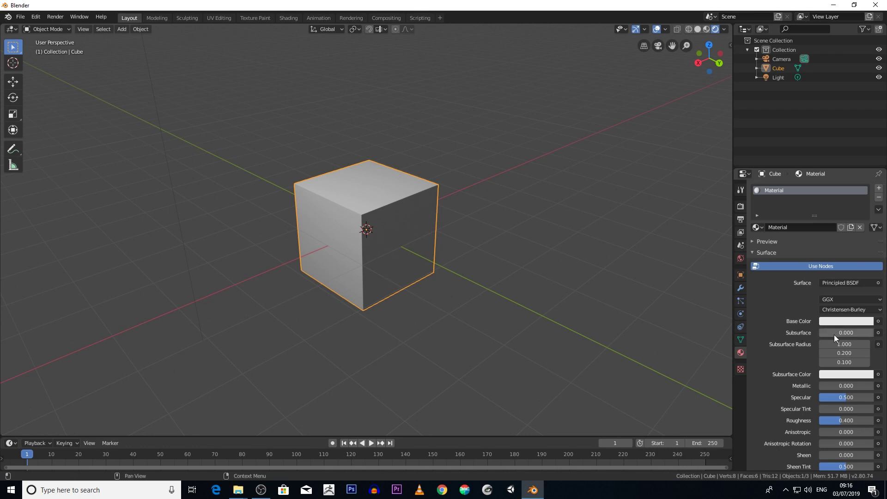
{"action": "left_click", "coordinate": [848, 322]}
{"action": "mouse_move", "coordinate": [831, 250]}
{"action": "left_mouse_down"}
{"action": "mouse_move", "coordinate": [827, 234]}
{"action": "mouse_move", "coordinate": [799, 226]}
{"action": "mouse_move", "coordinate": [808, 198]}
{"action": "mouse_move", "coordinate": [854, 217]}
{"action": "mouse_move", "coordinate": [830, 226]}
{"action": "mouse_move", "coordinate": [822, 216]}
{"action": "mouse_move", "coordinate": [832, 232]}
{"action": "left_mouse_up"}
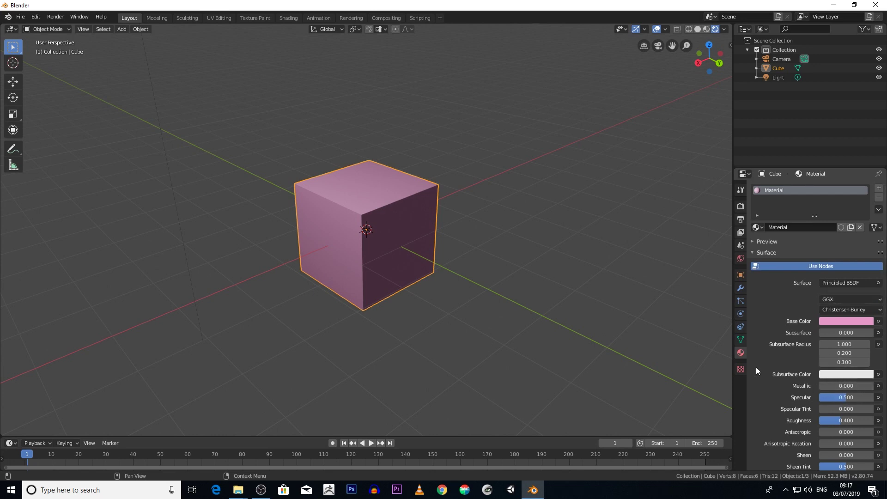
{"action": "scroll", "coordinate": [520, 296], "scroll_direction": "down", "scroll_amount": 1}
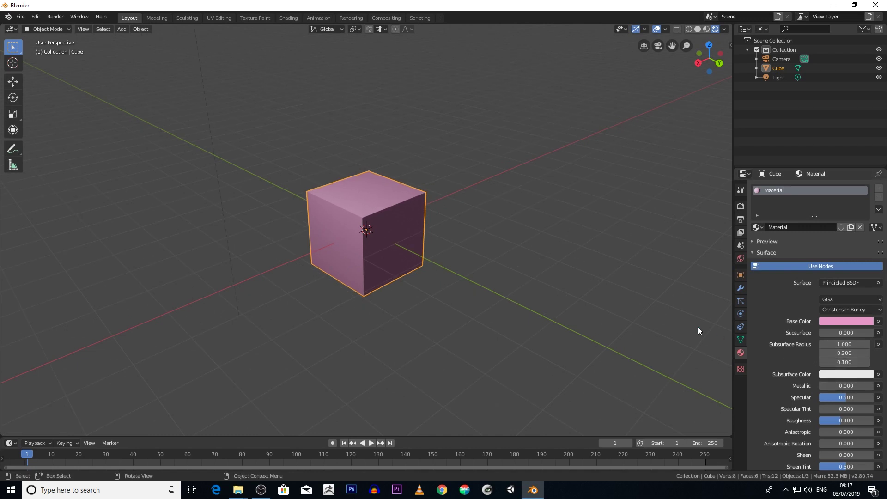
{"action": "scroll", "coordinate": [857, 414], "scroll_direction": "down", "scroll_amount": 4}
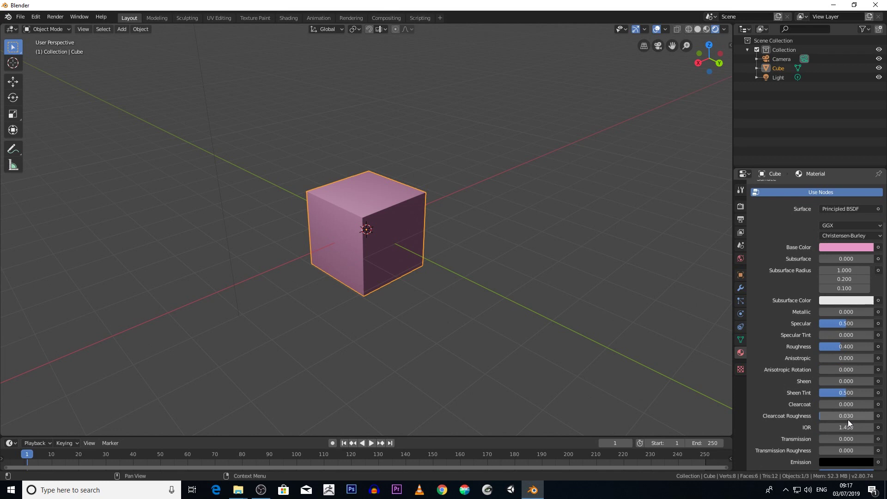
{"action": "scroll", "coordinate": [848, 417], "scroll_direction": "up", "scroll_amount": 4}
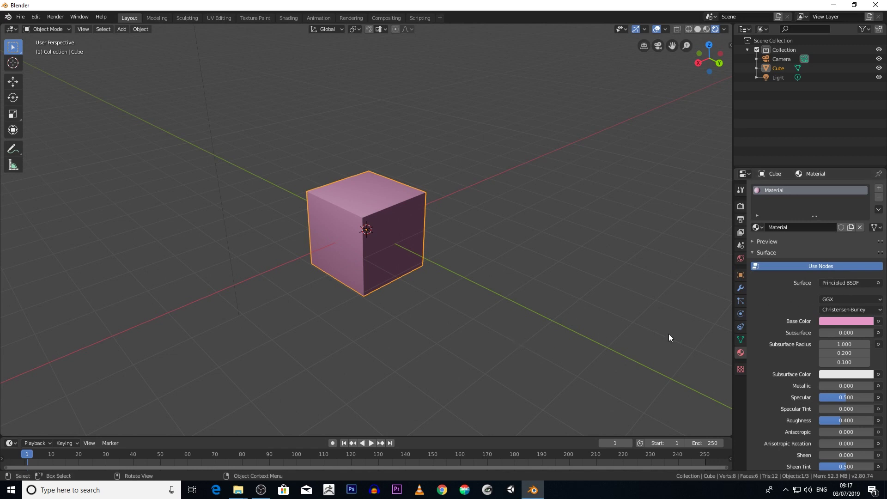
Add a UV sphere around the cube and scale it up uniformly by about 3.83.
{"action": "scroll", "coordinate": [554, 296], "scroll_direction": "down", "scroll_amount": 2}
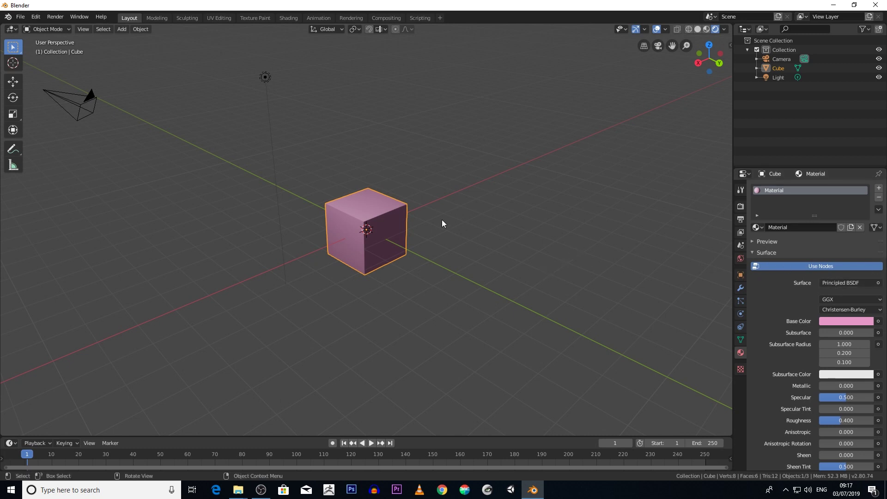
{"action": "middle_click_drag", "start_coordinate": [549, 191], "coordinate": [521, 212]}
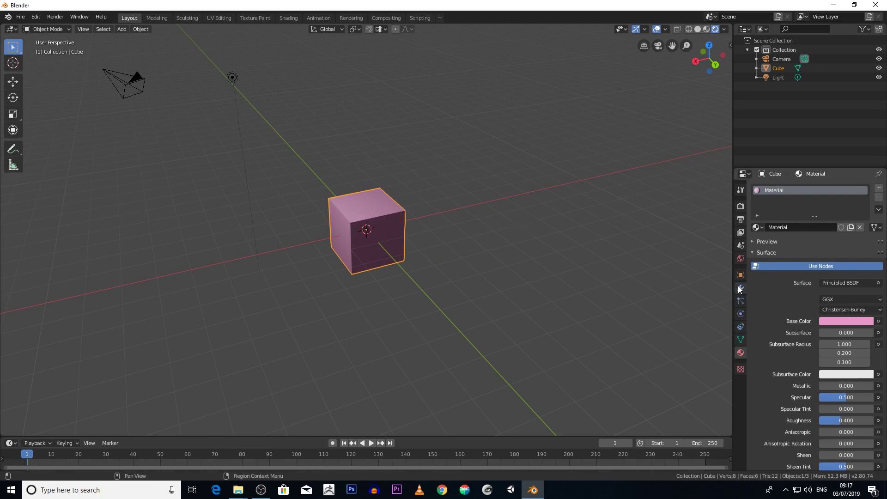
{"action": "left_click", "coordinate": [120, 33]}
{"action": "mouse_move", "coordinate": [121, 38]}
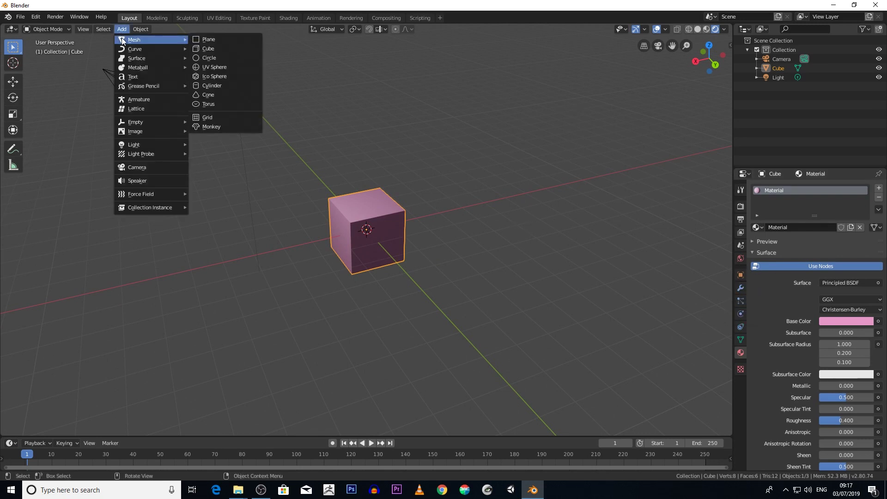
{"action": "left_click", "coordinate": [222, 67]}
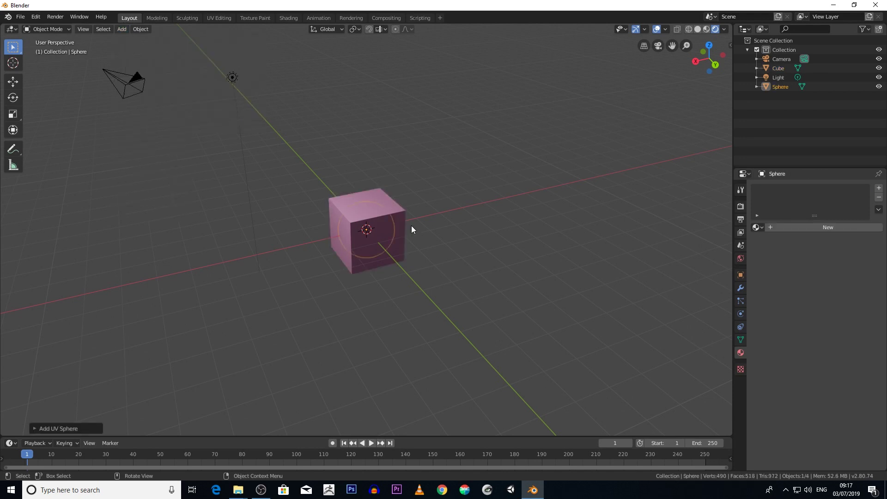
{"action": "key", "text": "s"}
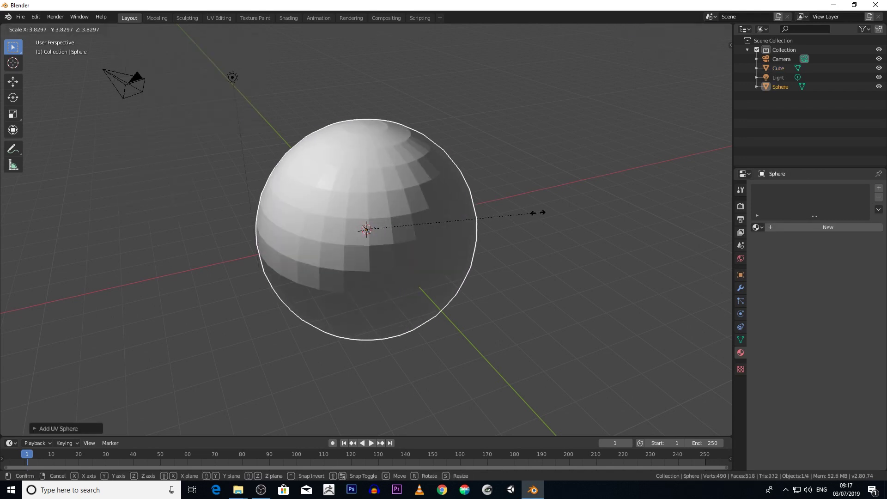
{"action": "left_click", "coordinate": [522, 225]}
{"action": "scroll", "coordinate": [522, 224], "scroll_direction": "down", "scroll_amount": 3}
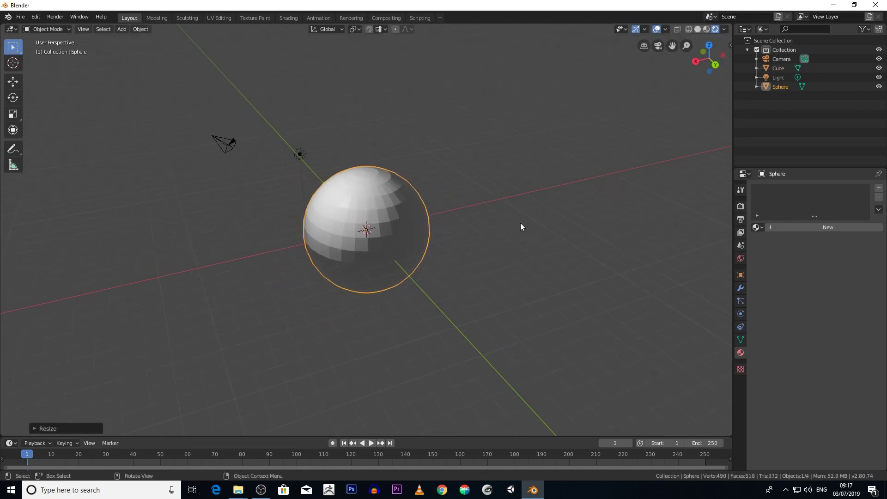
Apply smooth shading to the sphere.
{"action": "right_click", "coordinate": [338, 197]}
{"action": "left_click", "coordinate": [336, 197]}
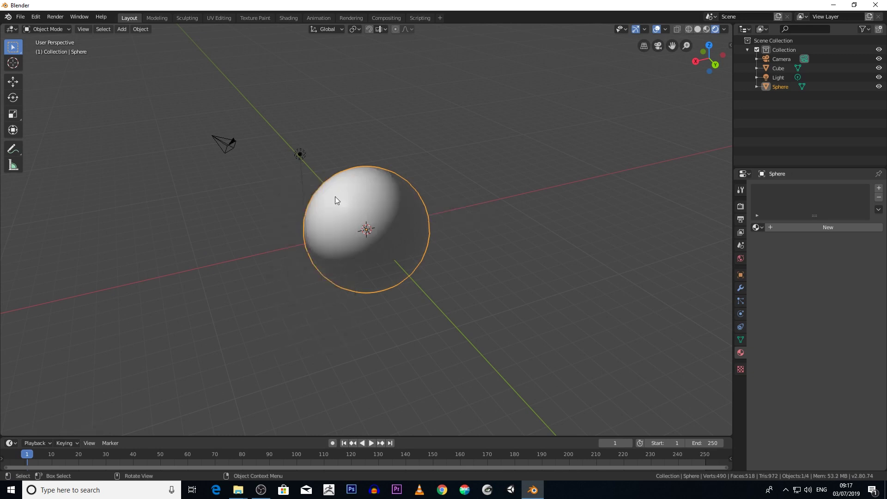
{"action": "scroll", "coordinate": [336, 200], "scroll_direction": "up", "scroll_amount": 3}
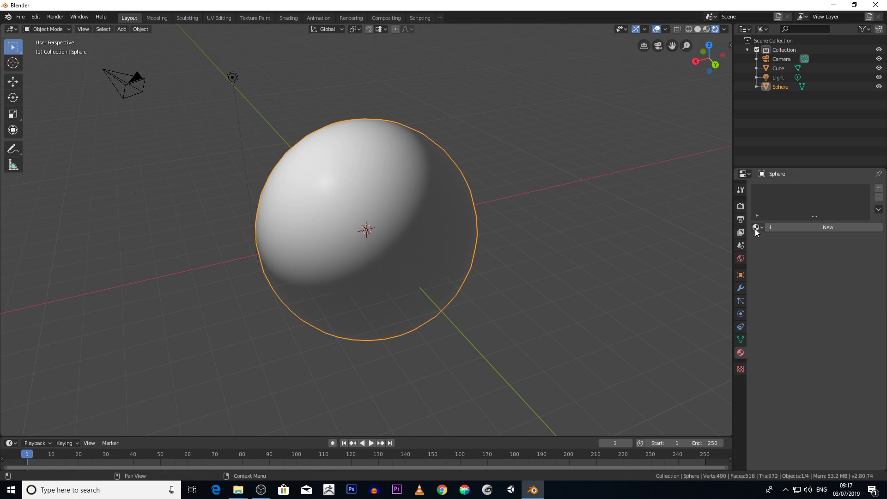
Create a new material for the sphere and set its surface shader to Glass BSDF.
{"action": "left_click", "coordinate": [794, 228]}
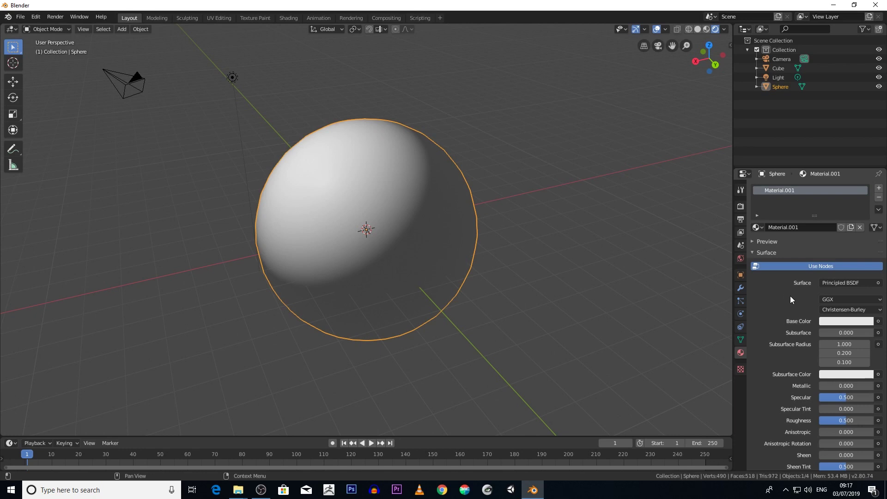
{"action": "left_click", "coordinate": [849, 283]}
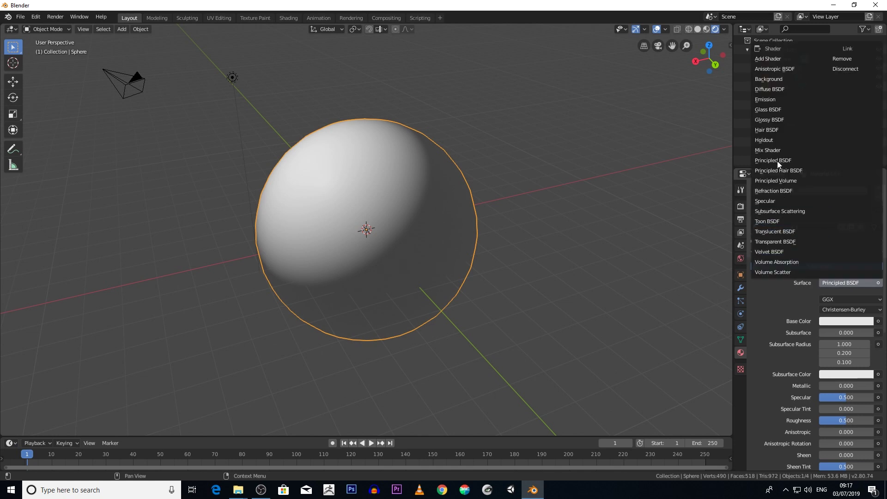
{"action": "left_click", "coordinate": [776, 113]}
{"action": "scroll", "coordinate": [575, 240], "scroll_direction": "down", "scroll_amount": 2}
{"action": "middle_click_drag", "start_coordinate": [574, 241], "coordinate": [547, 242]}
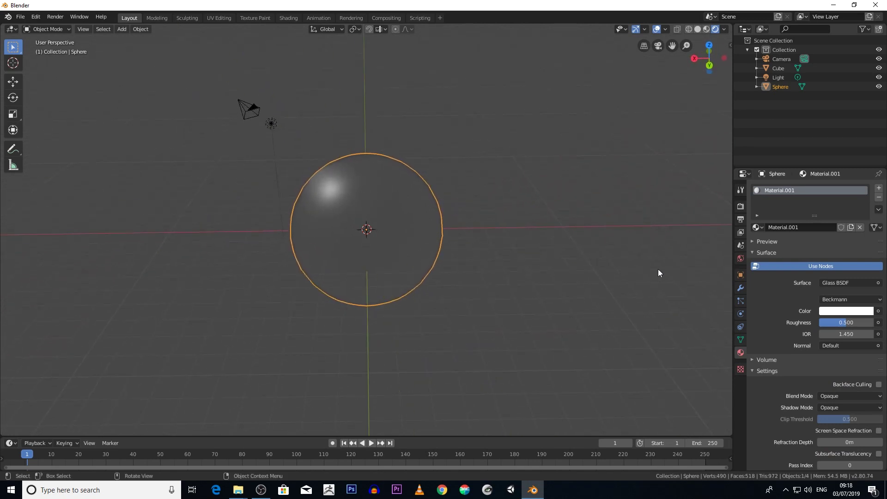
{"action": "scroll", "coordinate": [845, 320], "scroll_direction": "down", "scroll_amount": 2}
{"action": "scroll", "coordinate": [443, 283], "scroll_direction": "up", "scroll_amount": 2}
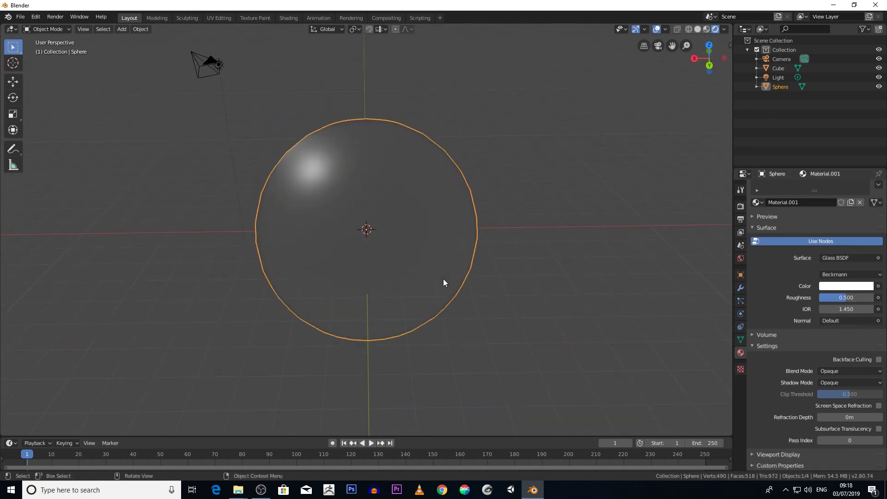
{"action": "middle_click_drag", "start_coordinate": [445, 267], "coordinate": [458, 250]}
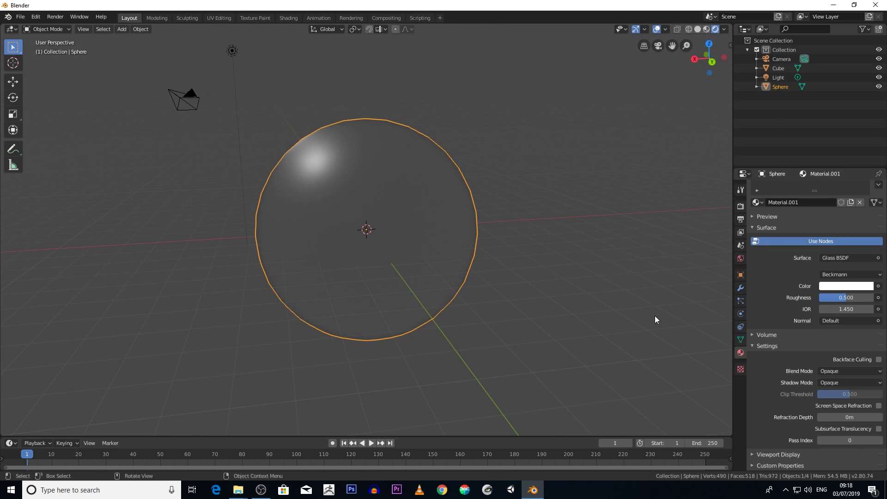
Set the blend mode of the sphere's glass material to Additive.
{"action": "left_click", "coordinate": [847, 372]}
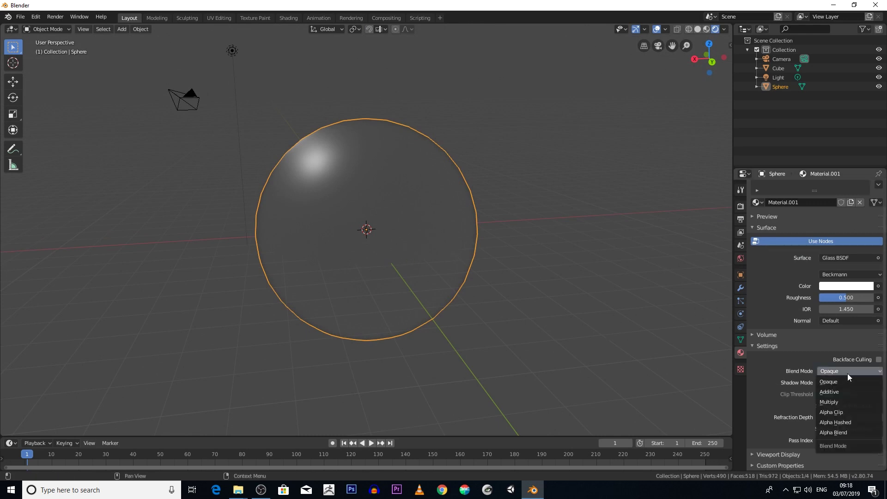
{"action": "left_click", "coordinate": [833, 392]}
{"action": "middle_click_drag", "start_coordinate": [465, 337], "coordinate": [404, 326]}
{"action": "scroll", "coordinate": [516, 298], "scroll_direction": "up", "scroll_amount": 1}
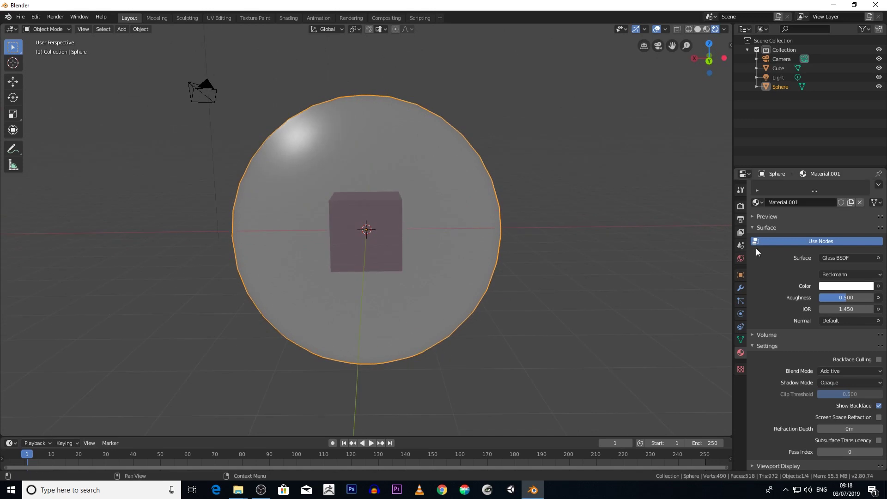
Change the color of the sphere's glass material to lime green.
{"action": "left_click", "coordinate": [861, 286]}
{"action": "left_click_drag", "start_coordinate": [821, 190], "coordinate": [792, 192]}
{"action": "scroll", "coordinate": [841, 399], "scroll_direction": "down", "scroll_amount": 1}
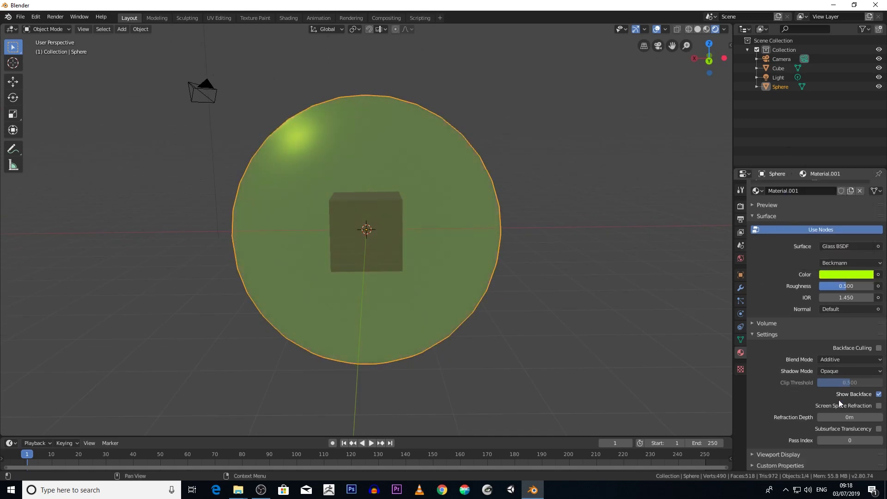
{"action": "scroll", "coordinate": [794, 416], "scroll_direction": "up", "scroll_amount": 2}
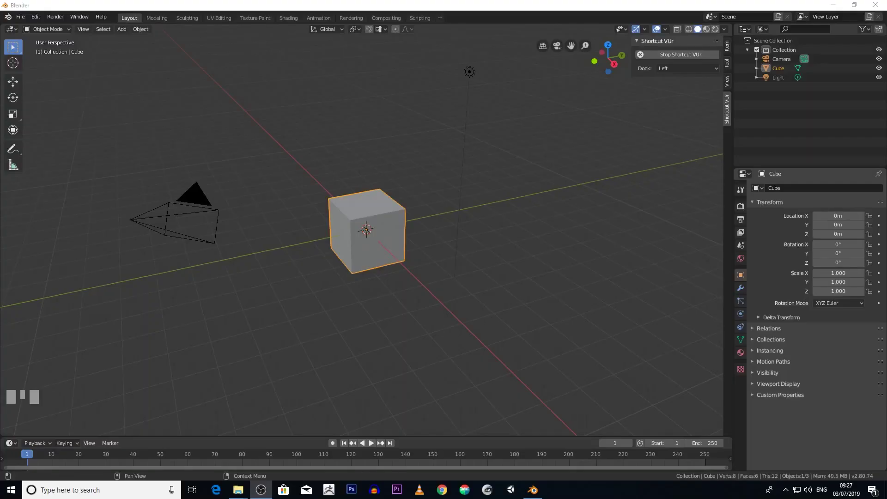
Change the cube's material surface to Emission and set its strength to 13.6.
{"action": "middle_click_drag", "start_coordinate": [573, 254], "coordinate": [522, 293]}
{"action": "scroll", "coordinate": [523, 297], "scroll_direction": "up", "scroll_amount": 3}
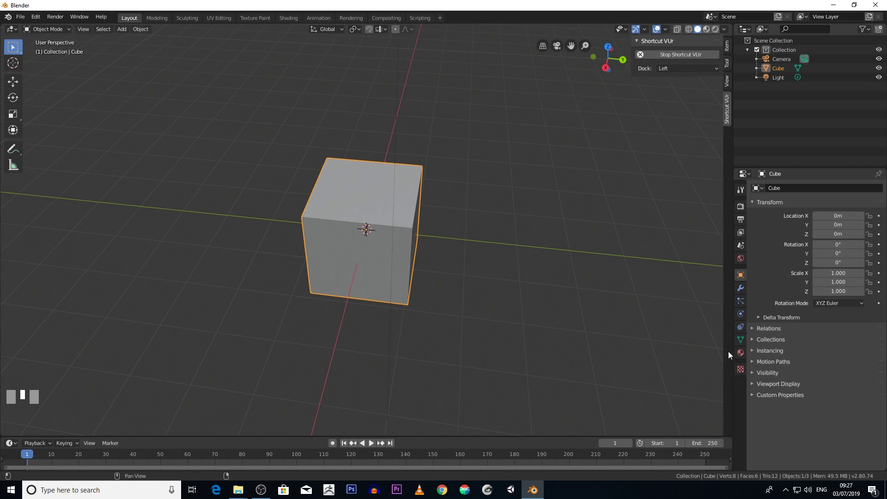
{"action": "left_click", "coordinate": [741, 352]}
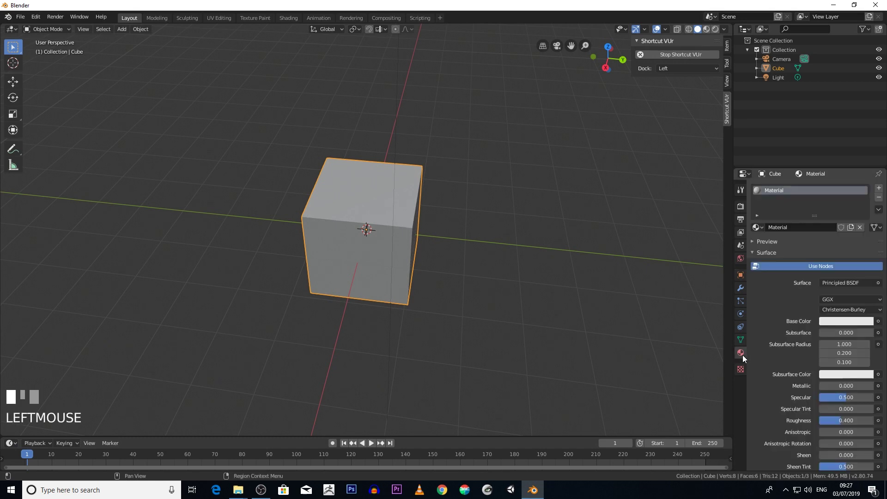
{"action": "left_click", "coordinate": [869, 283]}
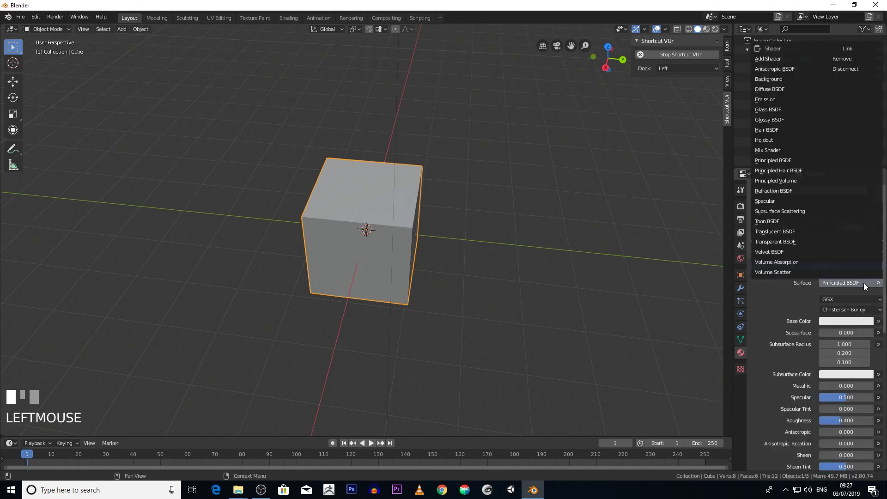
{"action": "left_click", "coordinate": [761, 98]}
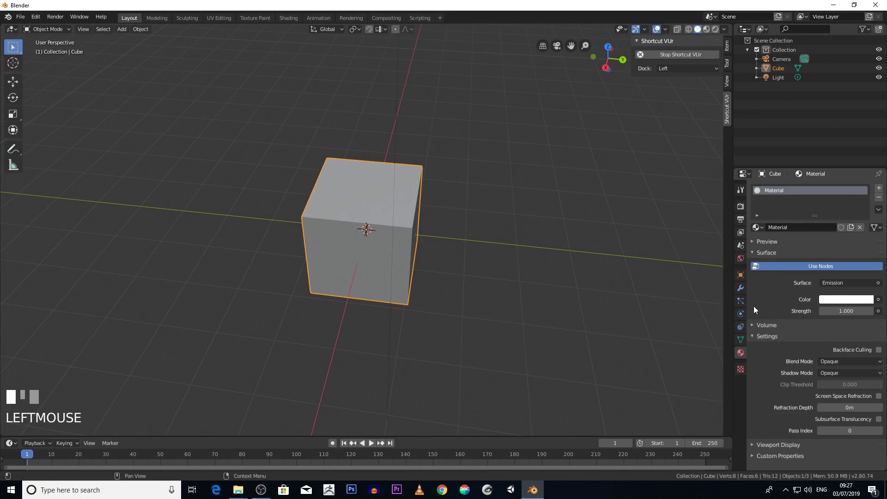
{"action": "left_click_drag", "start_coordinate": [830, 311], "coordinate": [884, 311]}
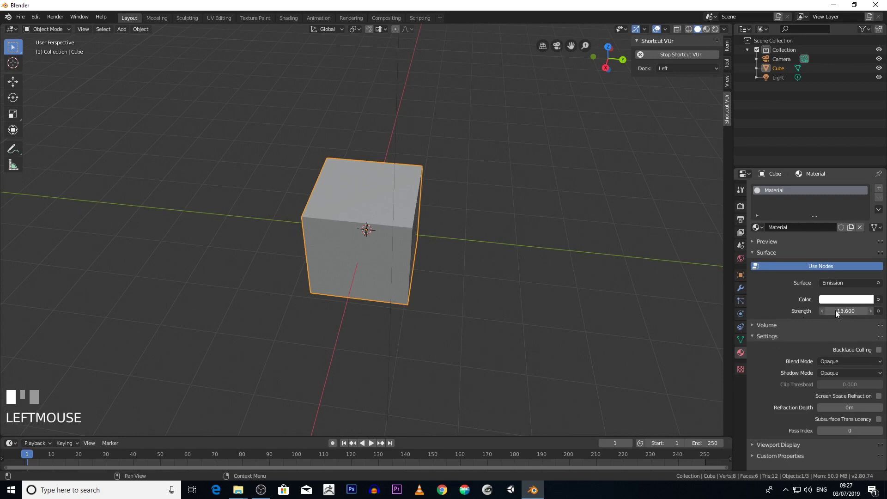
Switch the viewport to rendered shading and enable Bloom in the scene's render settings.
{"action": "left_click", "coordinate": [716, 29]}
{"action": "scroll", "coordinate": [636, 148], "scroll_direction": "down", "scroll_amount": 1}
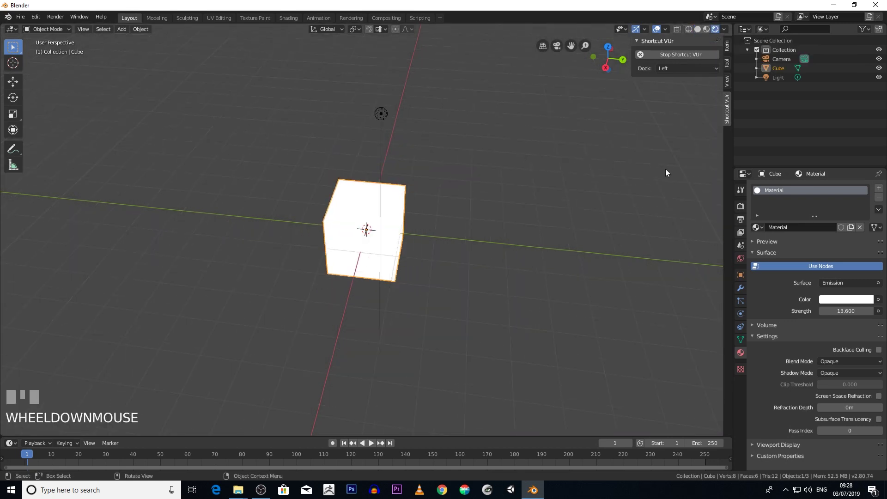
{"action": "left_click", "coordinate": [741, 206]}
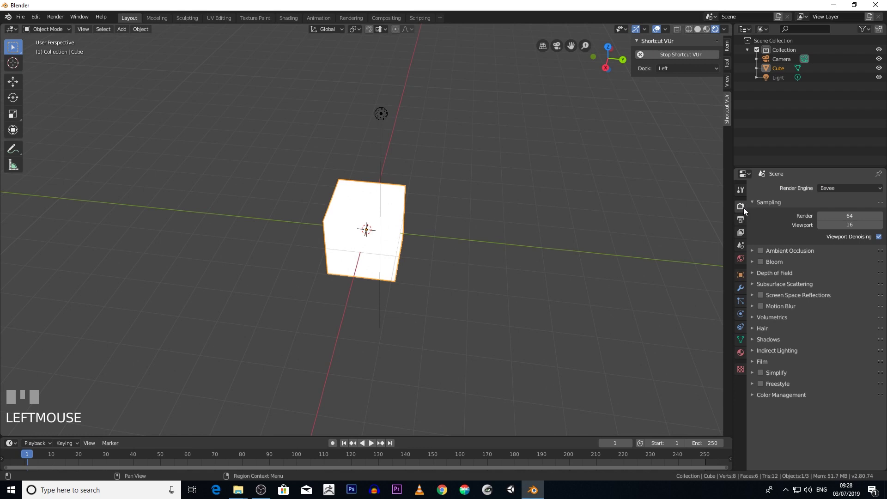
{"action": "left_click", "coordinate": [760, 261]}
{"action": "scroll", "coordinate": [620, 245], "scroll_direction": "down", "scroll_amount": 2}
{"action": "middle_click_drag", "start_coordinate": [619, 245], "coordinate": [572, 210]}
{"action": "scroll", "coordinate": [575, 204], "scroll_direction": "down", "scroll_amount": 1}
{"action": "scroll", "coordinate": [574, 207], "scroll_direction": "down", "scroll_amount": 2}
{"action": "scroll", "coordinate": [574, 207], "scroll_direction": "up", "scroll_amount": 4}
{"action": "scroll", "coordinate": [575, 209], "scroll_direction": "down", "scroll_amount": 2}
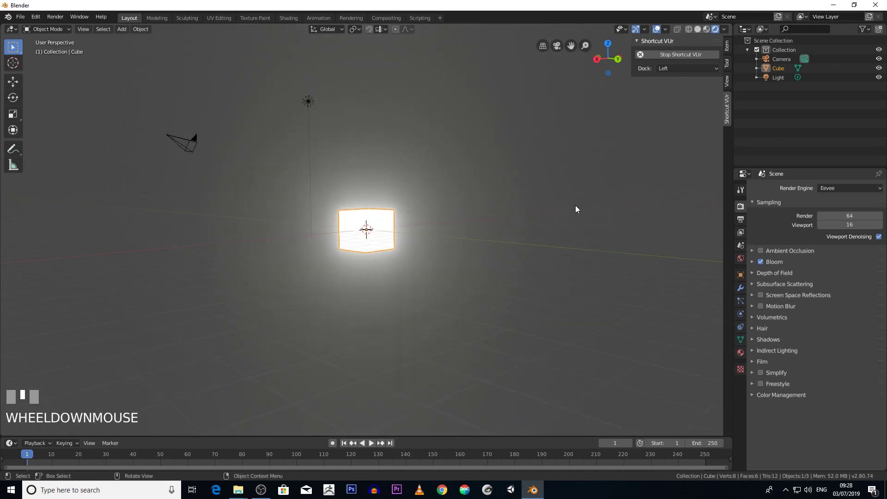
Lower the emission strength of the cube's material to 9.3.
{"action": "left_click", "coordinate": [742, 352]}
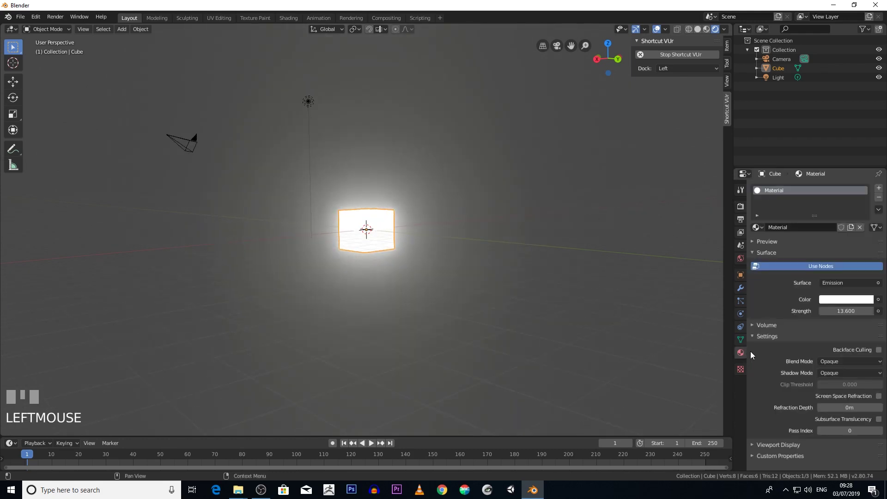
{"action": "left_click_drag", "start_coordinate": [832, 312], "coordinate": [812, 312]}
{"action": "middle_click_drag", "start_coordinate": [614, 259], "coordinate": [618, 316]}
{"action": "scroll", "coordinate": [619, 318], "scroll_direction": "down", "scroll_amount": 3}
{"action": "middle_click_drag", "start_coordinate": [630, 272], "coordinate": [483, 214]}
{"action": "scroll", "coordinate": [552, 232], "scroll_direction": "up", "scroll_amount": 2}
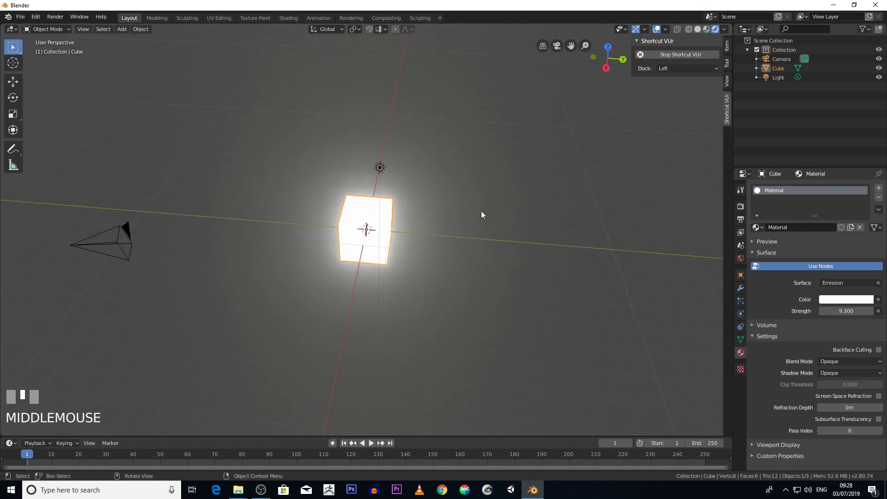
{"action": "scroll", "coordinate": [501, 218], "scroll_direction": "down", "scroll_amount": 2}
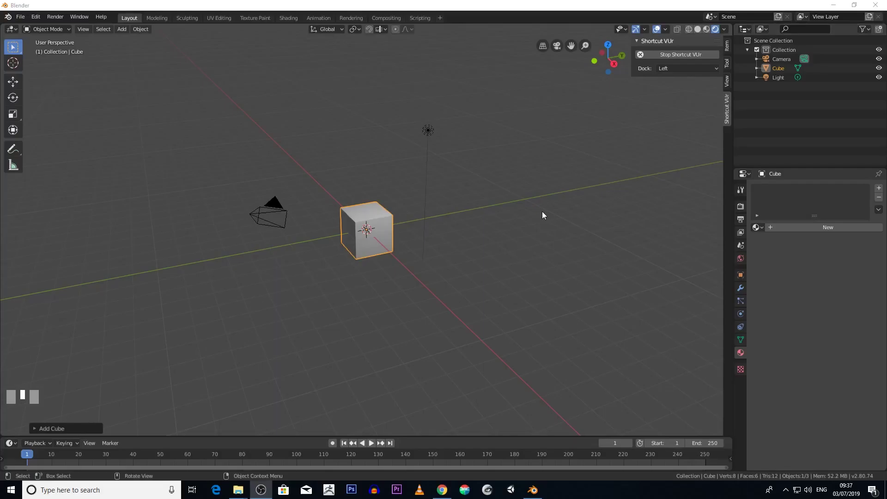
Switch to the Shading workspace for the new cube.
{"action": "scroll", "coordinate": [538, 213], "scroll_direction": "up", "scroll_amount": 2}
{"action": "middle_click_drag", "start_coordinate": [533, 212], "coordinate": [540, 156]}
{"action": "scroll", "coordinate": [486, 250], "scroll_direction": "down", "scroll_amount": 2}
{"action": "scroll", "coordinate": [539, 158], "scroll_direction": "up", "scroll_amount": 2}
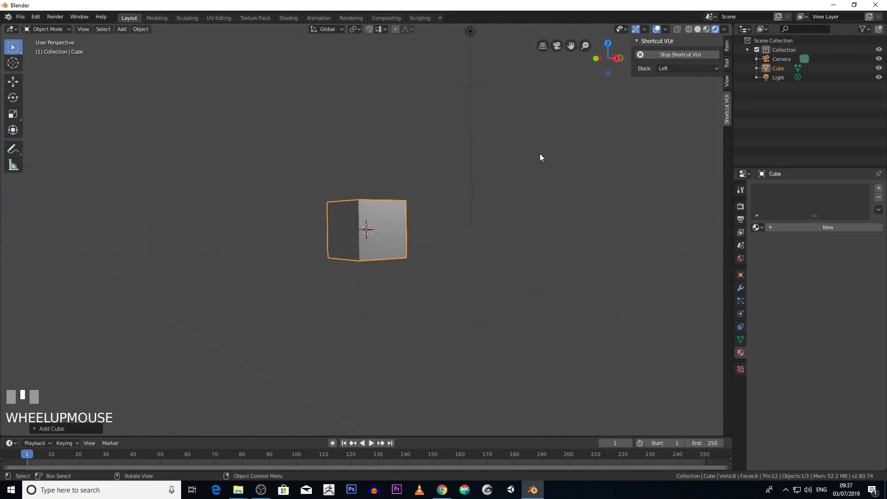
{"action": "scroll", "coordinate": [299, 137], "scroll_direction": "down", "scroll_amount": 2}
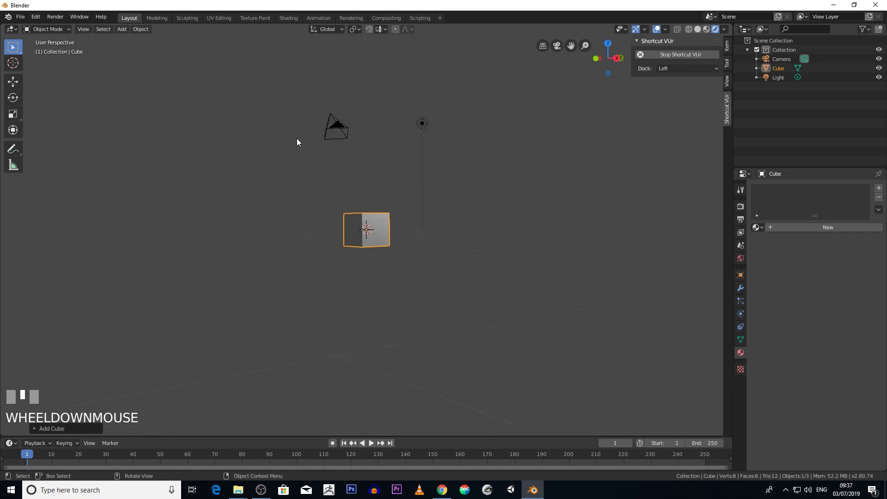
{"action": "left_click", "coordinate": [288, 18]}
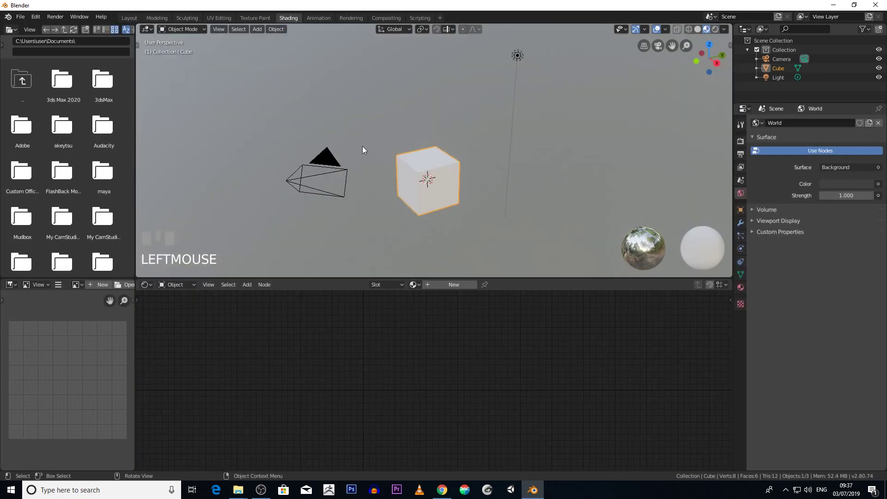
Create a new material on the cube.
{"action": "scroll", "coordinate": [362, 146], "scroll_direction": "down", "scroll_amount": 2}
{"action": "mouse_move", "coordinate": [363, 146]}
{"action": "middle_mouse_down"}
{"action": "mouse_move", "coordinate": [325, 134]}
{"action": "mouse_move", "coordinate": [375, 139]}
{"action": "middle_mouse_up"}
{"action": "scroll", "coordinate": [407, 142], "scroll_direction": "up", "scroll_amount": 1}
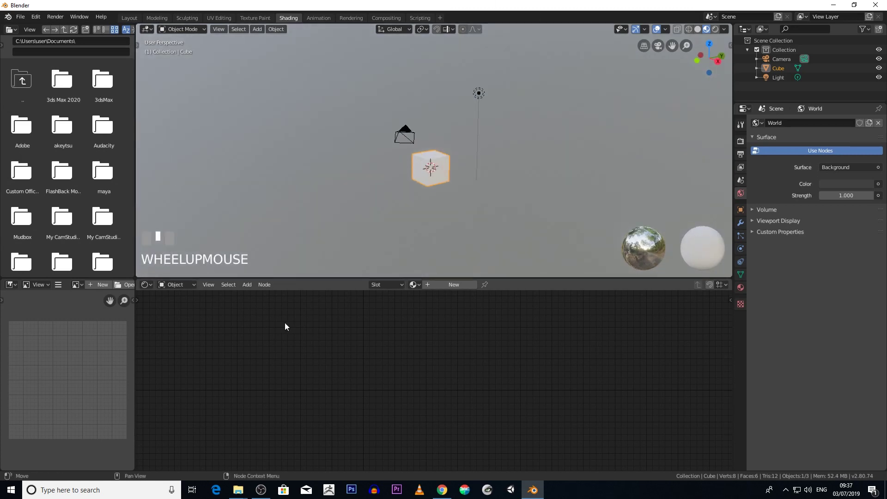
{"action": "scroll", "coordinate": [298, 323], "scroll_direction": "up", "scroll_amount": 3}
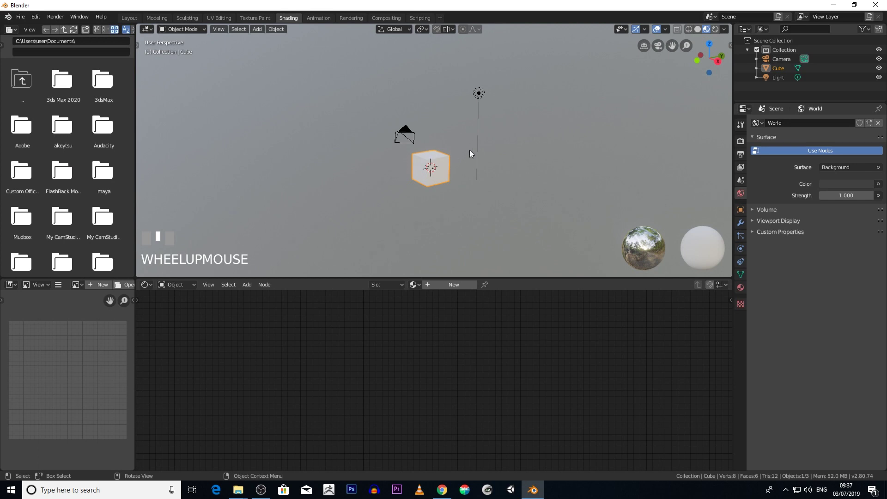
{"action": "left_click", "coordinate": [743, 289]}
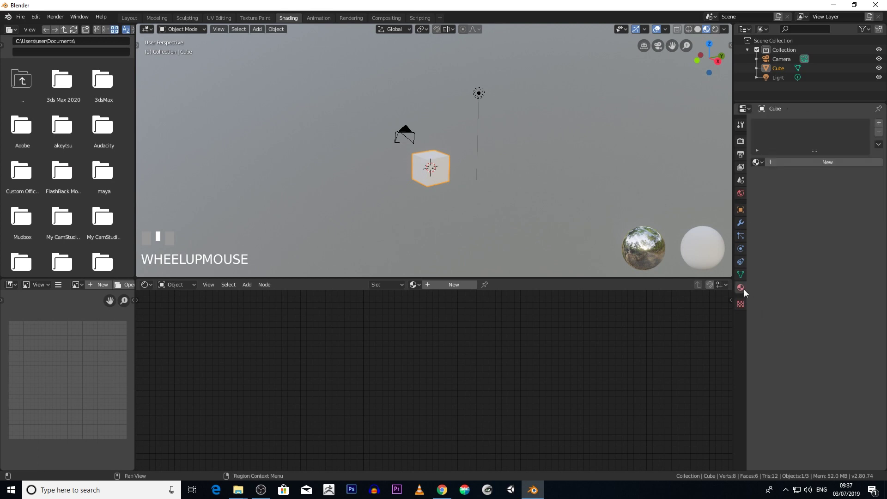
{"action": "left_click", "coordinate": [780, 162]}
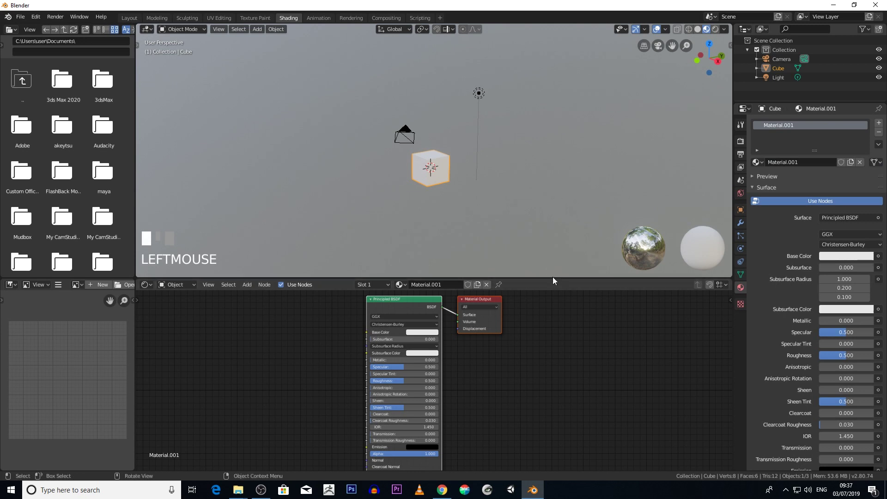
Move the Principled BSDF and Material Output nodes far apart and resize the shader editor to about half the workspace height.
{"action": "left_click_drag", "start_coordinate": [553, 277], "coordinate": [550, 156]}
{"action": "left_click_drag", "start_coordinate": [415, 238], "coordinate": [315, 203]}
{"action": "left_click_drag", "start_coordinate": [375, 203], "coordinate": [514, 192]}
{"action": "left_click_drag", "start_coordinate": [450, 191], "coordinate": [345, 205]}
{"action": "left_click", "coordinate": [481, 265]}
{"action": "left_click_drag", "start_coordinate": [499, 197], "coordinate": [529, 198]}
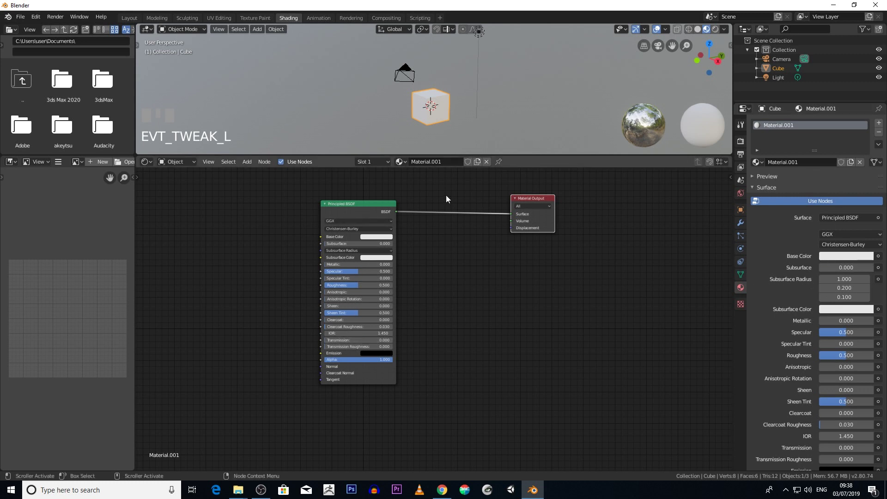
{"action": "left_click_drag", "start_coordinate": [536, 200], "coordinate": [617, 216]}
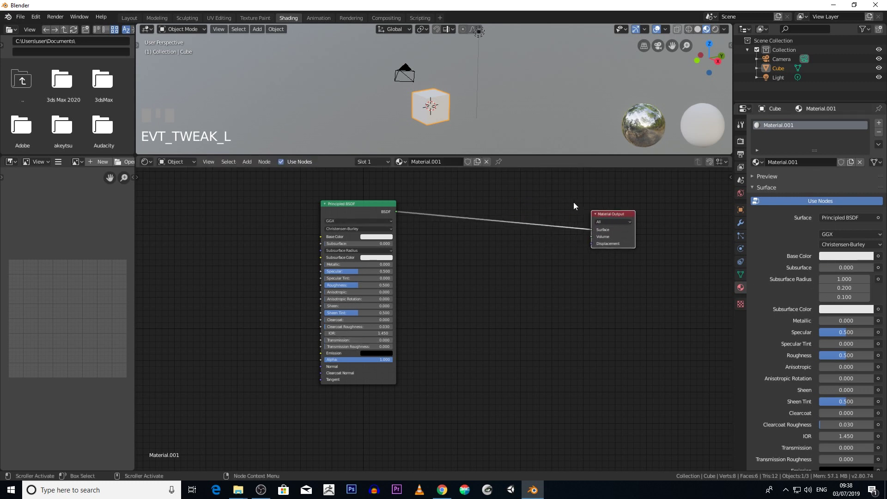
{"action": "left_click_drag", "start_coordinate": [349, 210], "coordinate": [299, 253]}
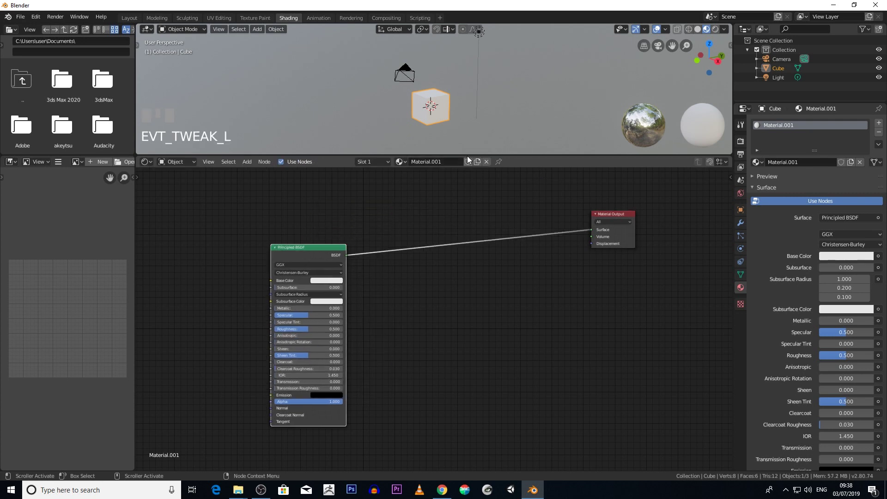
{"action": "left_click_drag", "start_coordinate": [476, 155], "coordinate": [476, 235]}
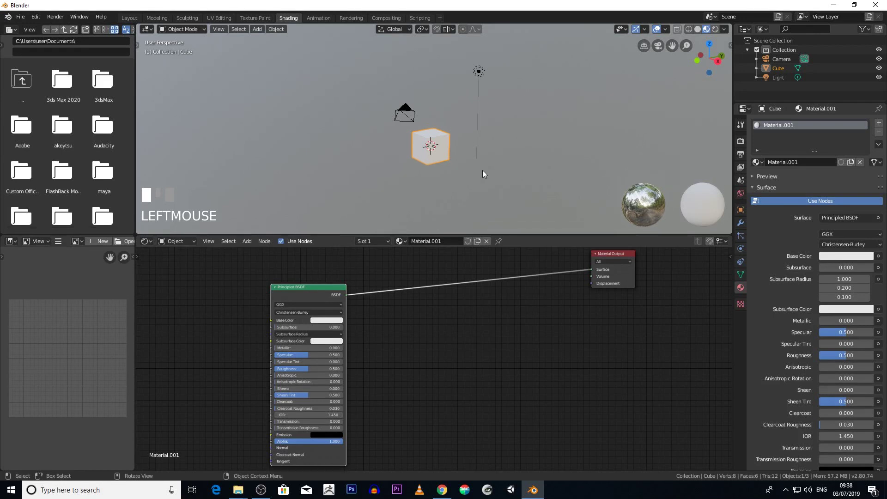
Set the Principled BSDF's Subsurface Color to red and switch the viewport to rendered shading.
{"action": "scroll", "coordinate": [482, 174], "scroll_direction": "up", "scroll_amount": 2}
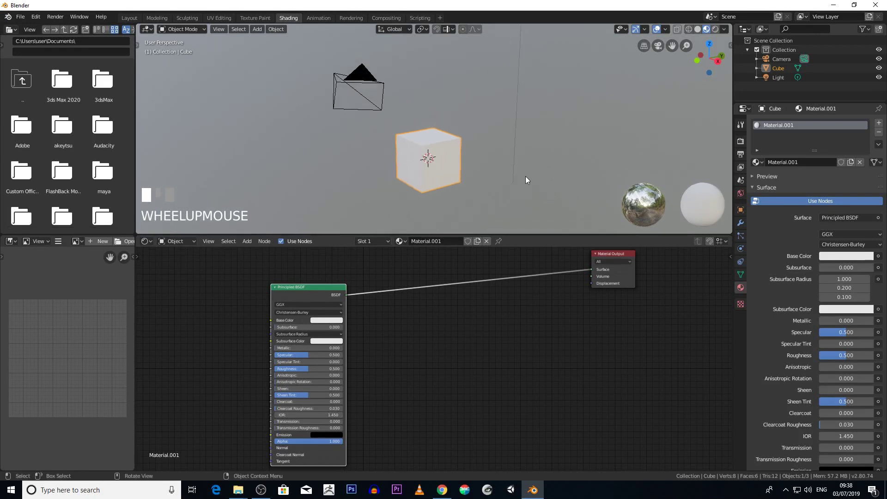
{"action": "scroll", "coordinate": [525, 176], "scroll_direction": "up", "scroll_amount": 2}
{"action": "middle_click_drag", "start_coordinate": [526, 176], "coordinate": [489, 164]}
{"action": "scroll", "coordinate": [489, 164], "scroll_direction": "down", "scroll_amount": 2}
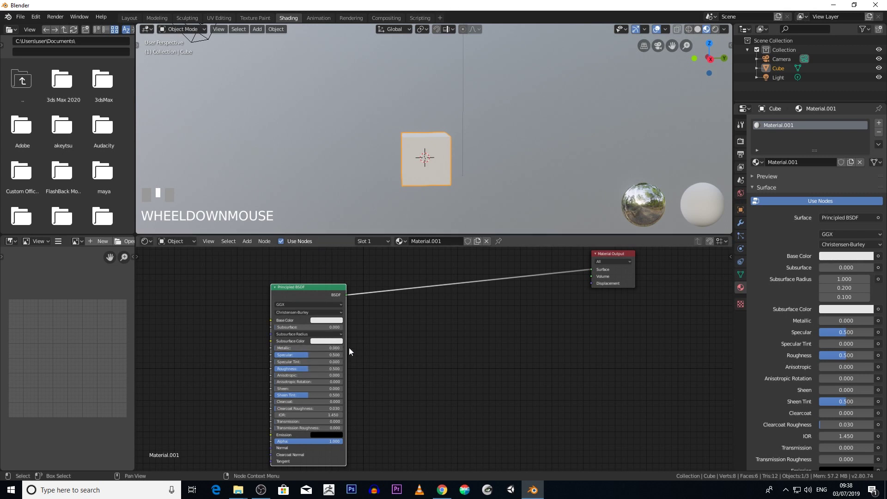
{"action": "left_click", "coordinate": [324, 341]}
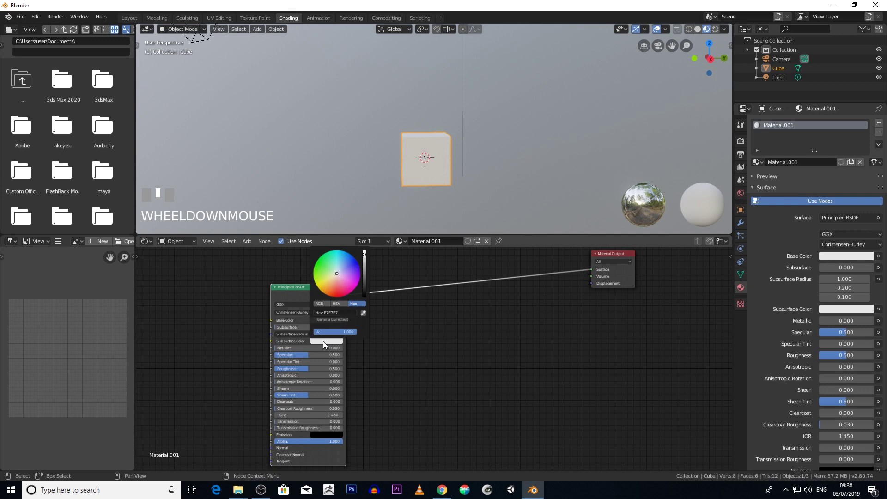
{"action": "mouse_move", "coordinate": [338, 276]}
{"action": "left_mouse_down"}
{"action": "mouse_move", "coordinate": [333, 293]}
{"action": "mouse_move", "coordinate": [340, 288]}
{"action": "left_mouse_up"}
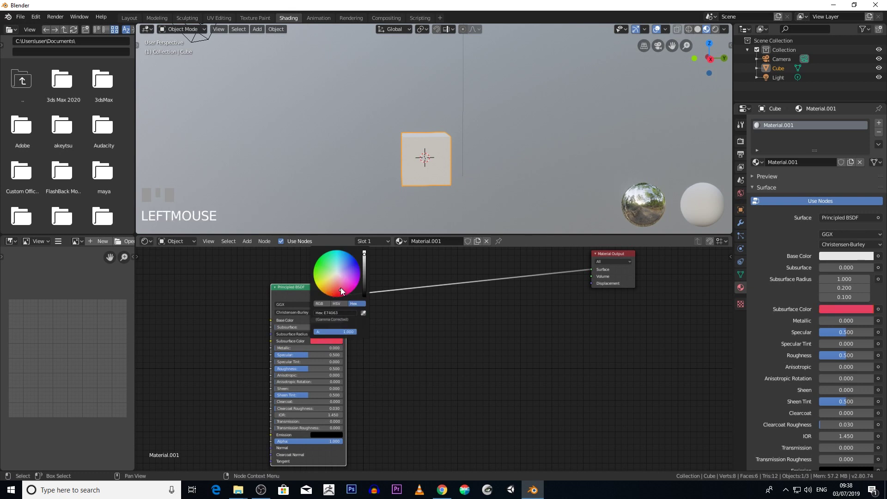
{"action": "left_click", "coordinate": [715, 30]}
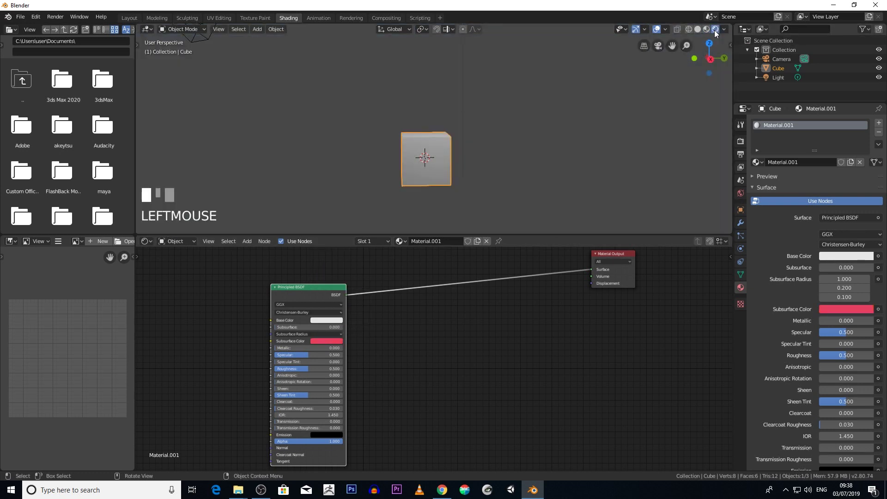
{"action": "left_click", "coordinate": [321, 342]}
{"action": "mouse_move", "coordinate": [340, 288]}
{"action": "left_mouse_down"}
{"action": "mouse_move", "coordinate": [353, 283]}
{"action": "mouse_move", "coordinate": [339, 289]}
{"action": "left_mouse_up"}
Change the Principled BSDF's Base Color to light green.
{"action": "left_click", "coordinate": [837, 256]}
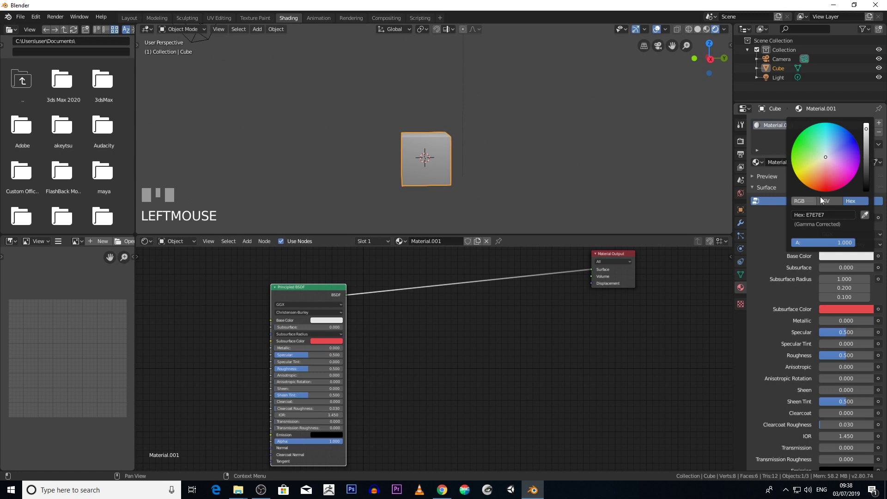
{"action": "left_click", "coordinate": [326, 320]}
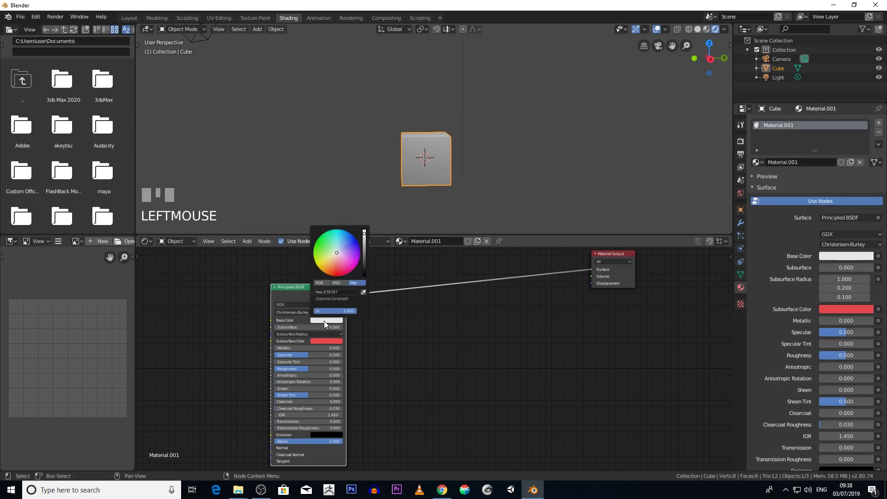
{"action": "left_click", "coordinate": [341, 272]}
{"action": "mouse_move", "coordinate": [340, 273]}
{"action": "left_mouse_down"}
{"action": "mouse_move", "coordinate": [357, 242]}
{"action": "mouse_move", "coordinate": [320, 242]}
{"action": "mouse_move", "coordinate": [338, 233]}
{"action": "mouse_move", "coordinate": [346, 260]}
{"action": "mouse_move", "coordinate": [330, 251]}
{"action": "left_mouse_up"}
{"action": "left_click", "coordinate": [394, 355]}
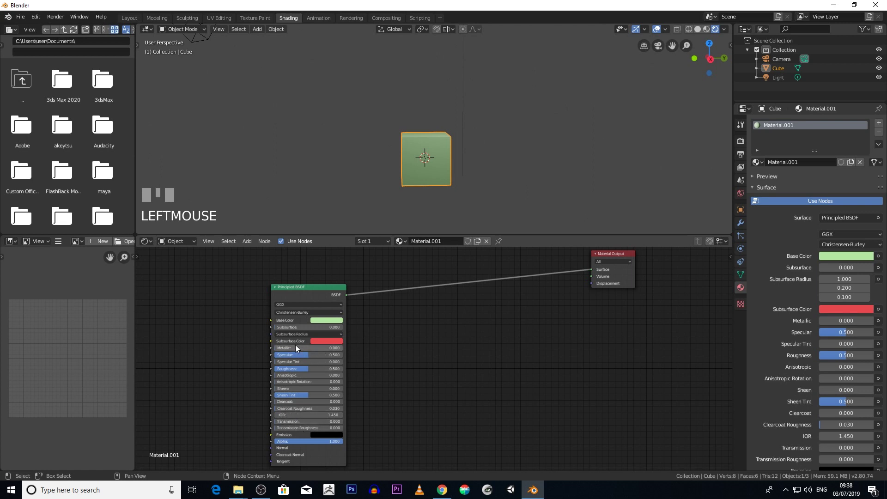
Move the Principled BSDF node farther from the Material Output and enlarge the shader editor slightly.
{"action": "scroll", "coordinate": [437, 144], "scroll_direction": "up", "scroll_amount": 1}
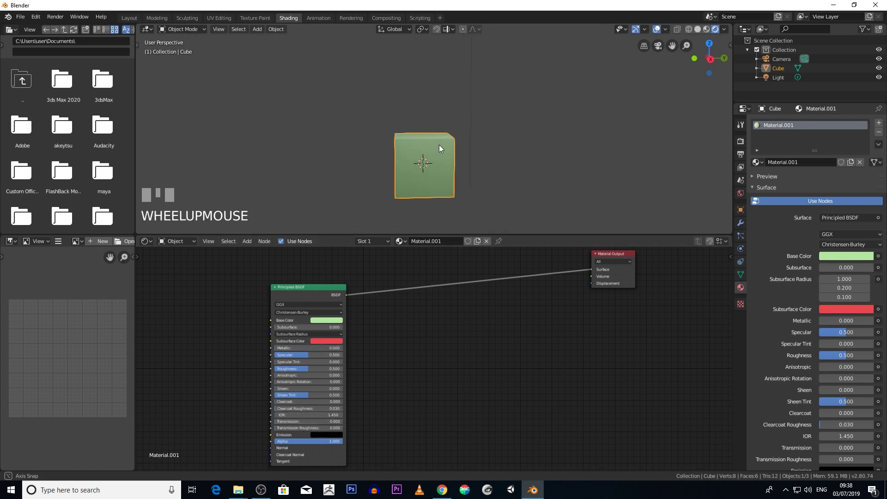
{"action": "middle_click_drag", "start_coordinate": [439, 145], "coordinate": [495, 145]}
{"action": "scroll", "coordinate": [487, 167], "scroll_direction": "down", "scroll_amount": 1}
{"action": "scroll", "coordinate": [486, 168], "scroll_direction": "down", "scroll_amount": 2}
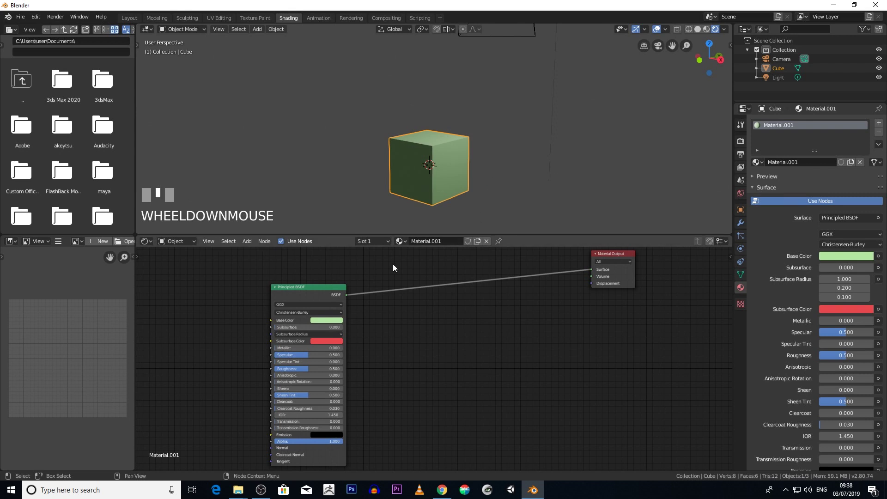
{"action": "left_click_drag", "start_coordinate": [318, 287], "coordinate": [287, 286]}
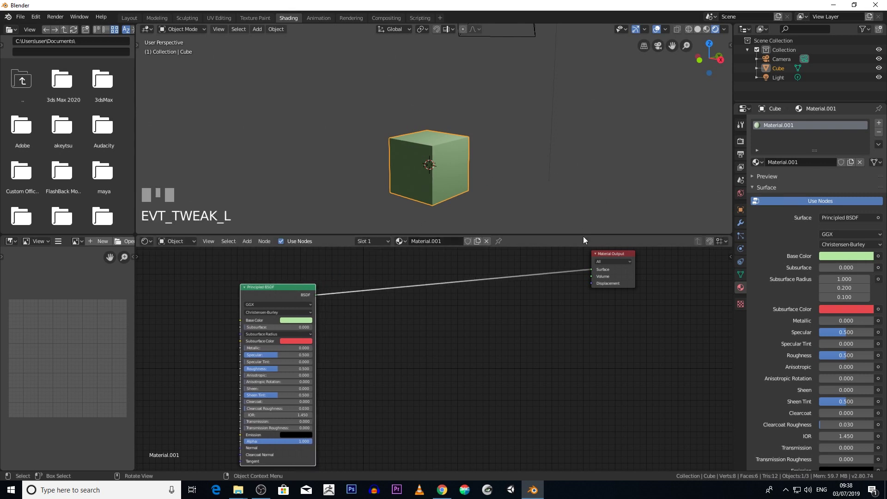
{"action": "left_click_drag", "start_coordinate": [582, 235], "coordinate": [582, 223]}
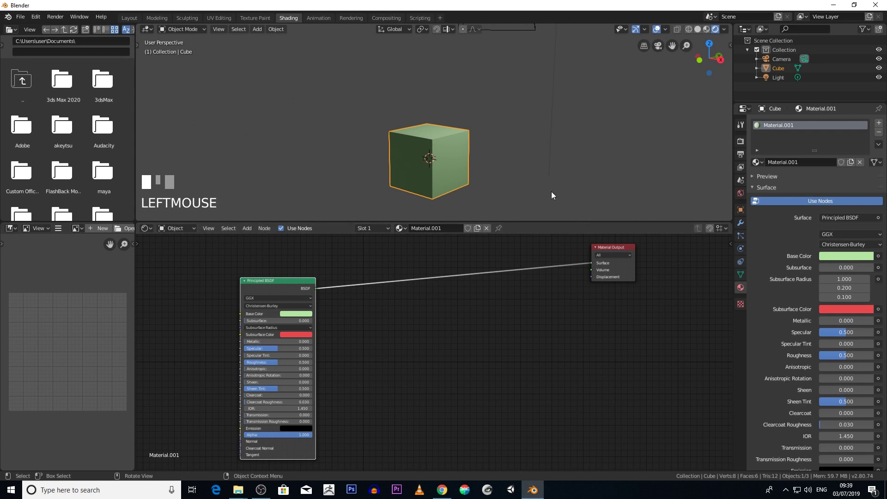
Add a Mix Shader node on the link between the Principled BSDF and the Material Output.
{"action": "scroll", "coordinate": [551, 195], "scroll_direction": "down", "scroll_amount": 2}
{"action": "middle_click_drag", "start_coordinate": [551, 194], "coordinate": [579, 178]}
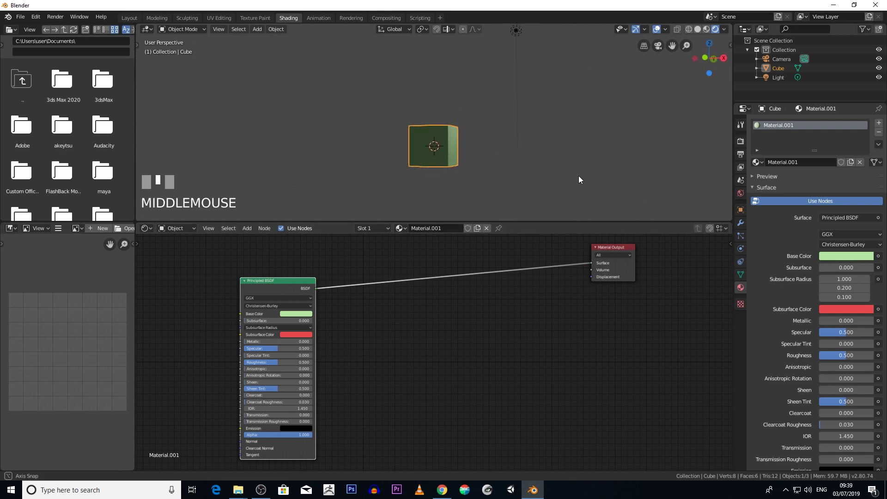
{"action": "left_click", "coordinate": [248, 230]}
{"action": "mouse_move", "coordinate": [262, 270]}
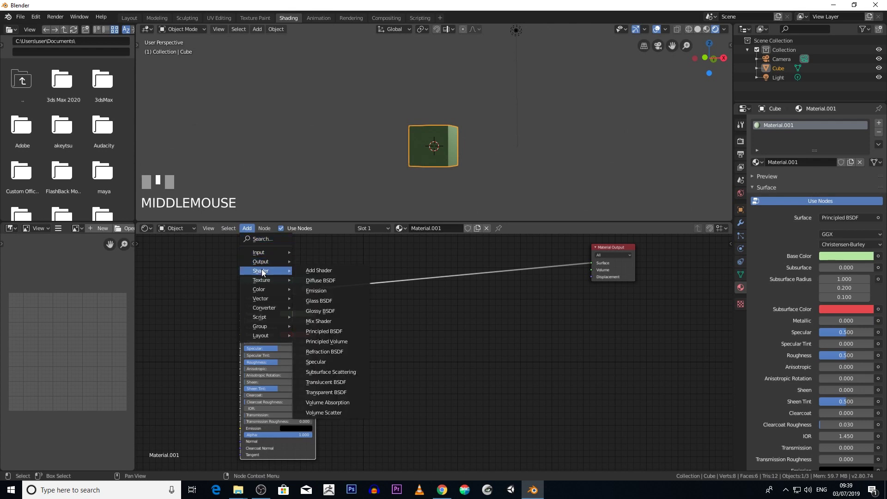
{"action": "left_click", "coordinate": [343, 320]}
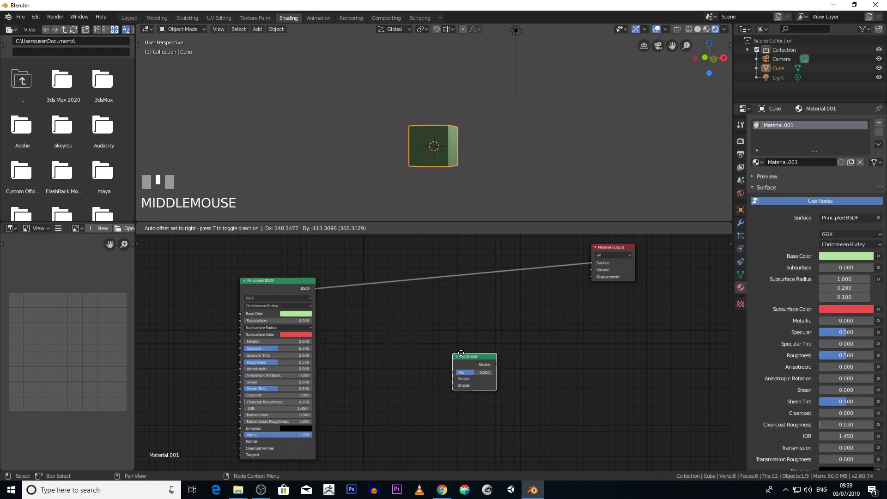
{"action": "left_click", "coordinate": [462, 258]}
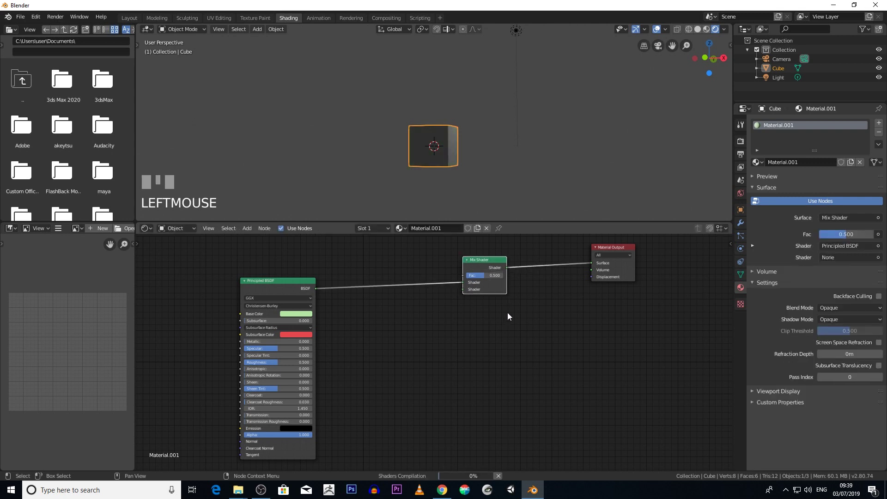
Spread the Principled BSDF and Mix Shader nodes apart to make room for another shader.
{"action": "scroll", "coordinate": [508, 311], "scroll_direction": "up", "scroll_amount": 2}
{"action": "mouse_move", "coordinate": [456, 134]}
{"action": "middle_mouse_down"}
{"action": "mouse_move", "coordinate": [465, 168]}
{"action": "mouse_move", "coordinate": [388, 153]}
{"action": "mouse_move", "coordinate": [381, 172]}
{"action": "mouse_move", "coordinate": [444, 144]}
{"action": "mouse_move", "coordinate": [489, 167]}
{"action": "mouse_move", "coordinate": [484, 139]}
{"action": "mouse_move", "coordinate": [468, 140]}
{"action": "middle_mouse_up"}
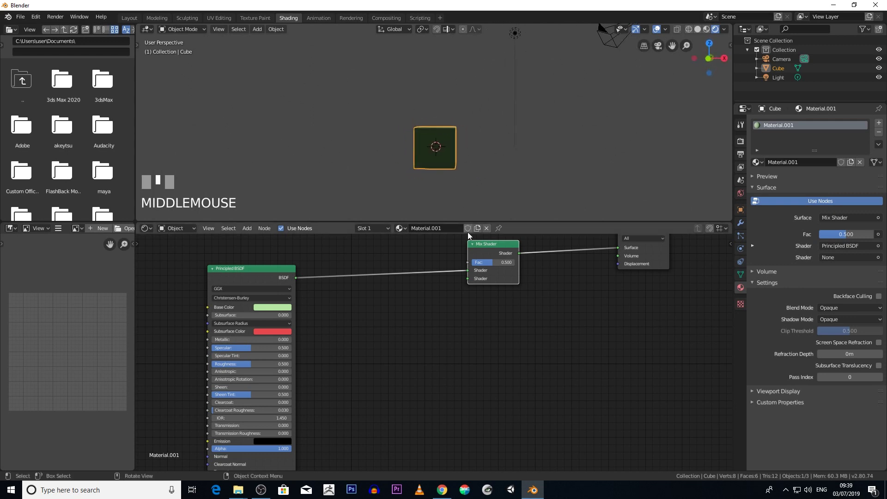
{"action": "left_click_drag", "start_coordinate": [268, 267], "coordinate": [245, 259]}
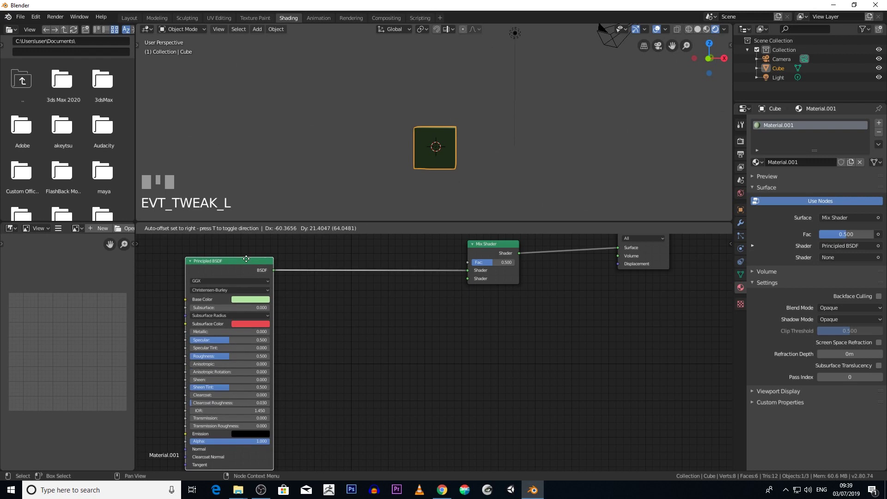
{"action": "left_click_drag", "start_coordinate": [502, 244], "coordinate": [534, 265]}
Add an Emission shader node below the link between the Principled BSDF and the Mix Shader.
{"action": "left_click", "coordinate": [247, 229]}
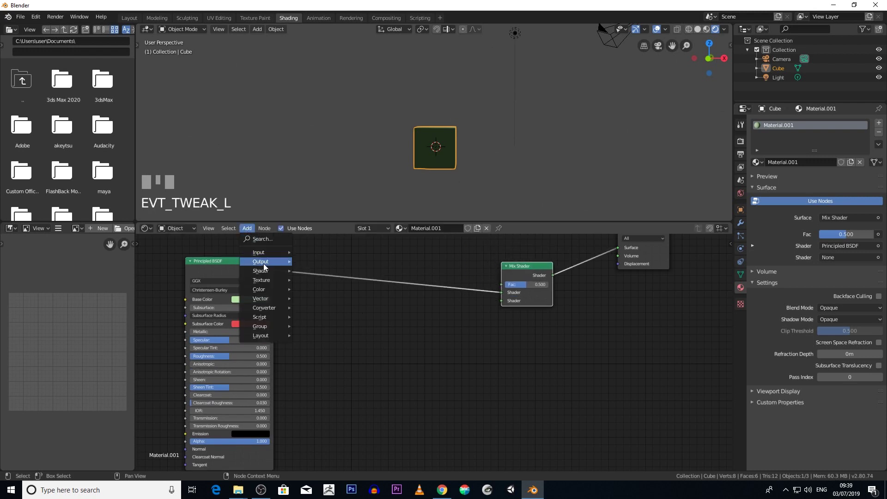
{"action": "mouse_move", "coordinate": [270, 273]}
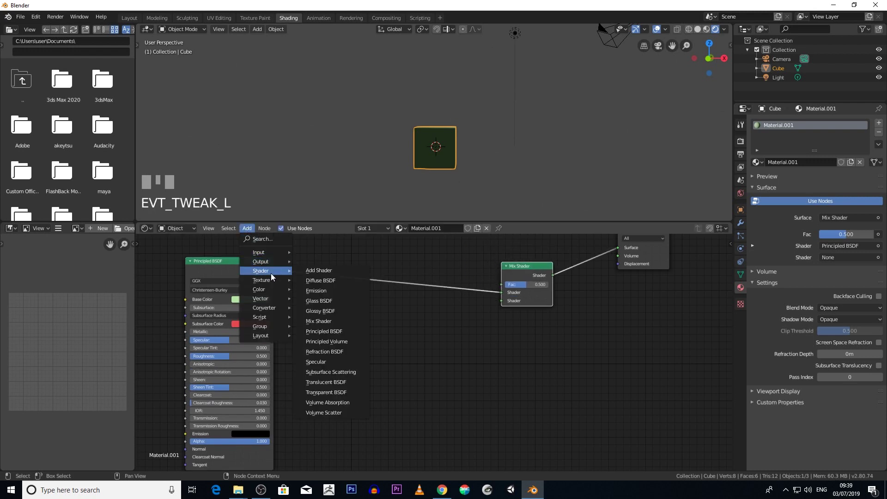
{"action": "left_click", "coordinate": [334, 292]}
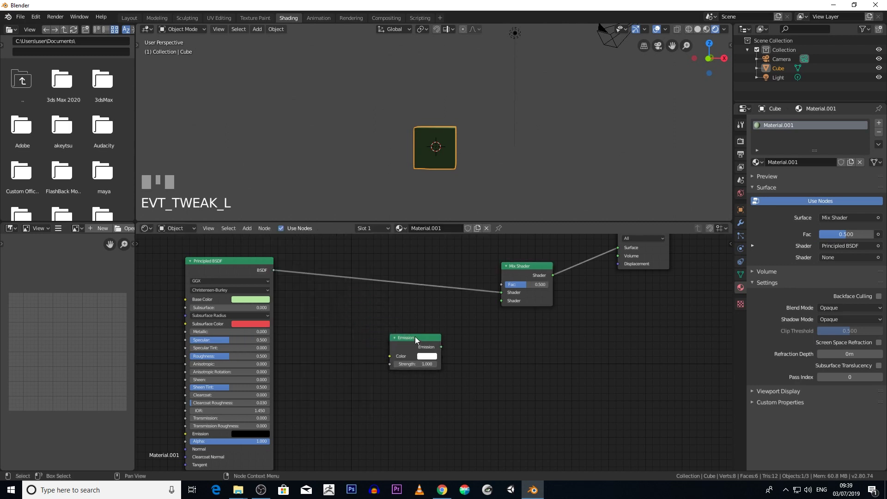
Shift the Emission node slightly and connect its Emission output to the second Shader input of the Mix Shader.
{"action": "left_click_drag", "start_coordinate": [415, 337], "coordinate": [393, 329]}
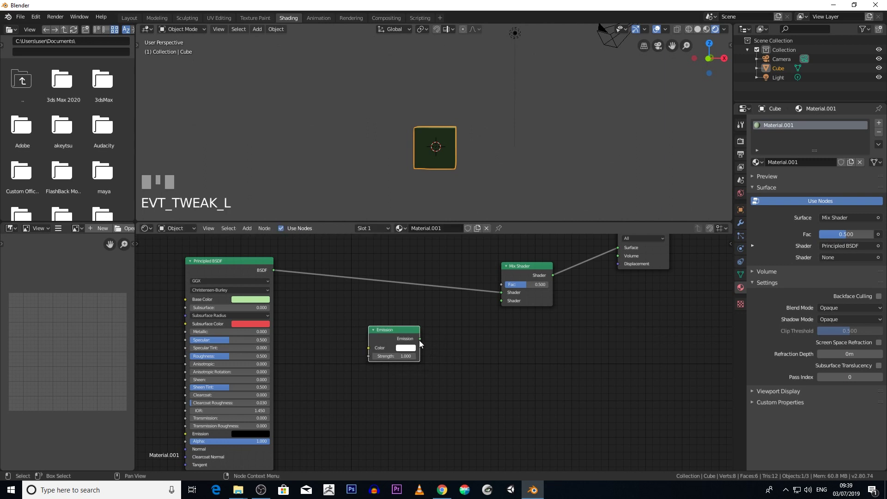
{"action": "left_click_drag", "start_coordinate": [419, 340], "coordinate": [502, 300]}
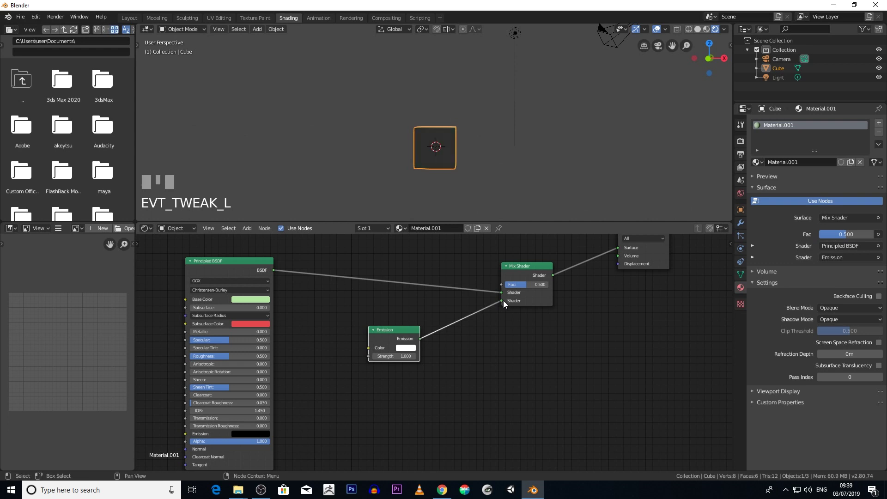
{"action": "scroll", "coordinate": [458, 325], "scroll_direction": "up", "scroll_amount": 2}
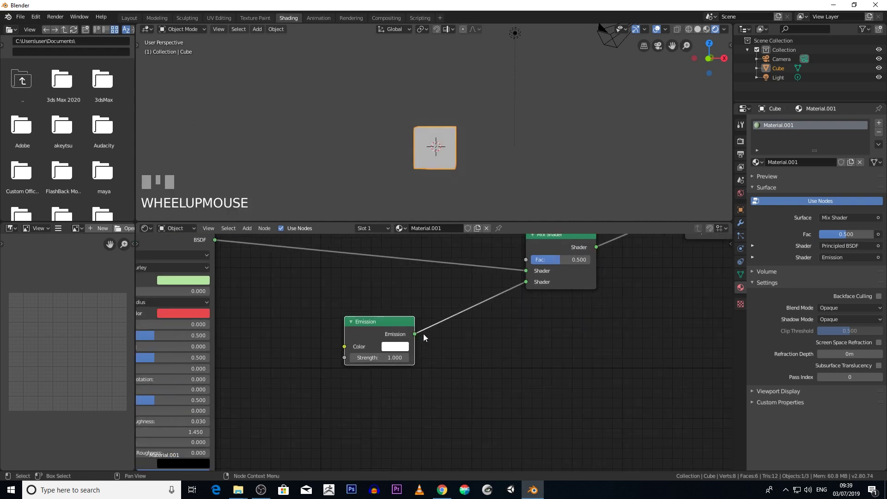
{"action": "scroll", "coordinate": [425, 331], "scroll_direction": "down", "scroll_amount": 1}
{"action": "middle_click_drag", "start_coordinate": [456, 185], "coordinate": [486, 173]}
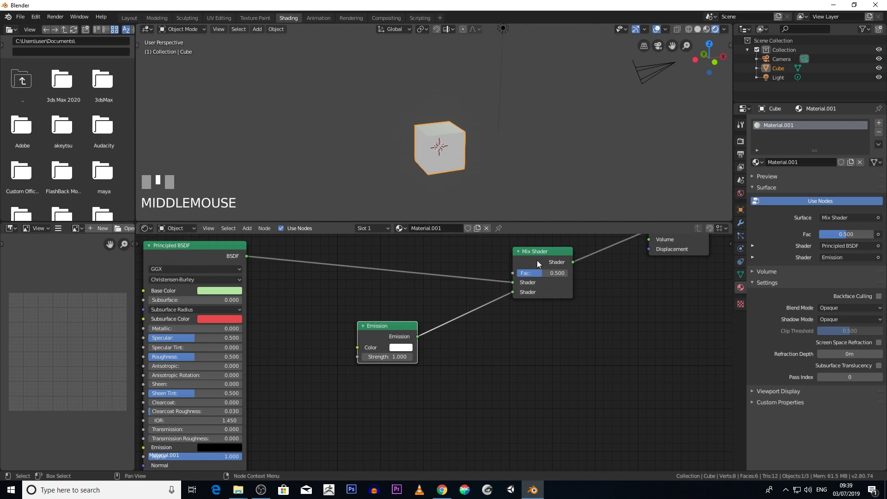
Rearrange the node tree by lowering the Material Output and Emission nodes and moving the Principled BSDF closer to the Mix Shader.
{"action": "left_click_drag", "start_coordinate": [702, 240], "coordinate": [688, 297]}
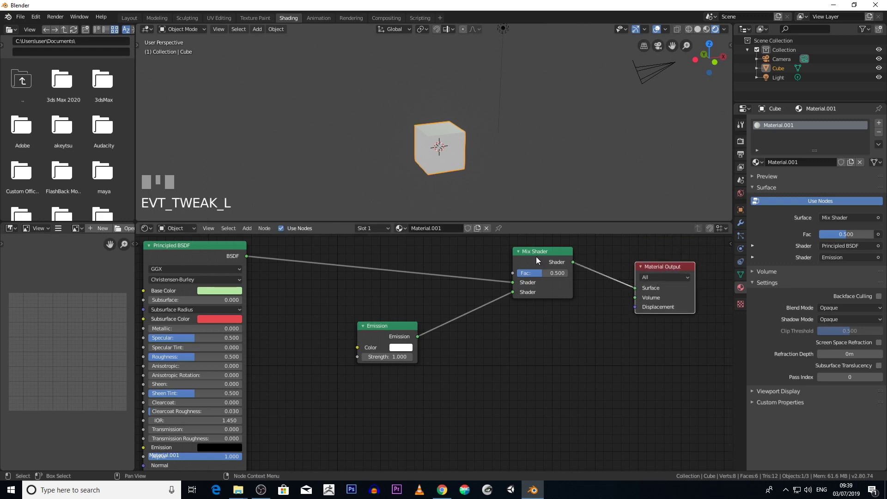
{"action": "left_click_drag", "start_coordinate": [197, 246], "coordinate": [218, 243]}
{"action": "left_click_drag", "start_coordinate": [384, 326], "coordinate": [374, 367]}
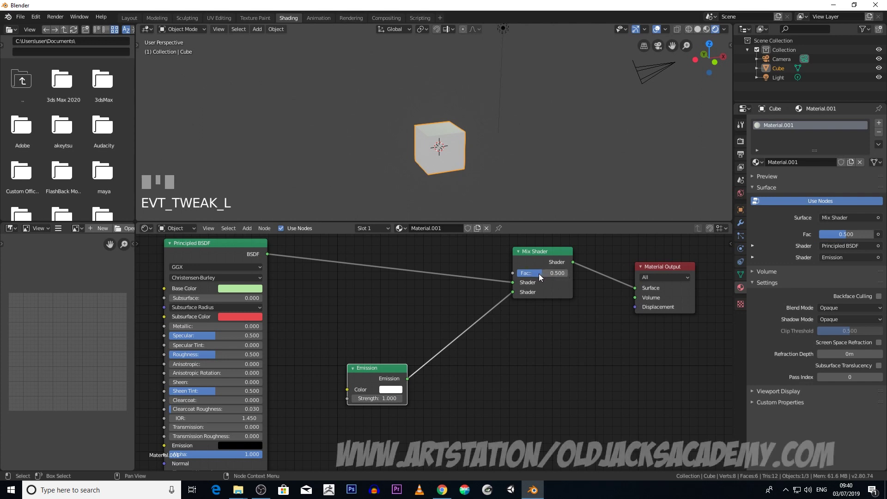
Change the Principled BSDF base color to red and set the Mix Shader factor to 0.442.
{"action": "left_click", "coordinate": [251, 289]}
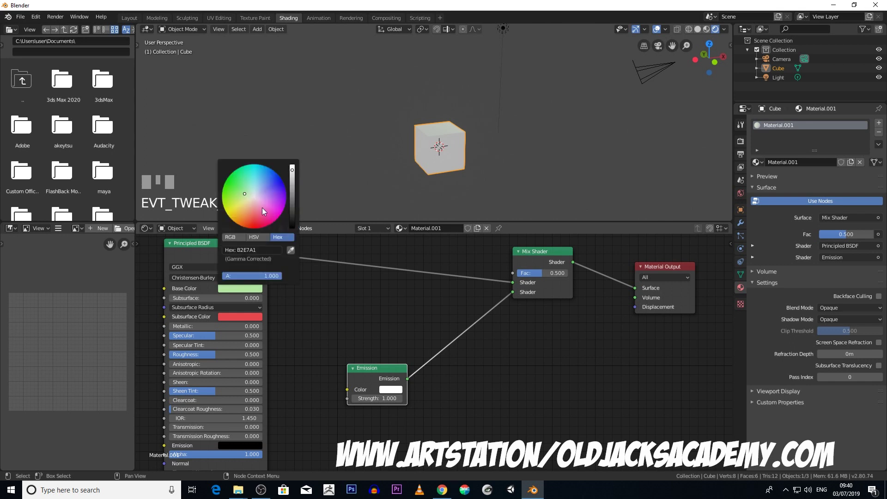
{"action": "left_click", "coordinate": [260, 228]}
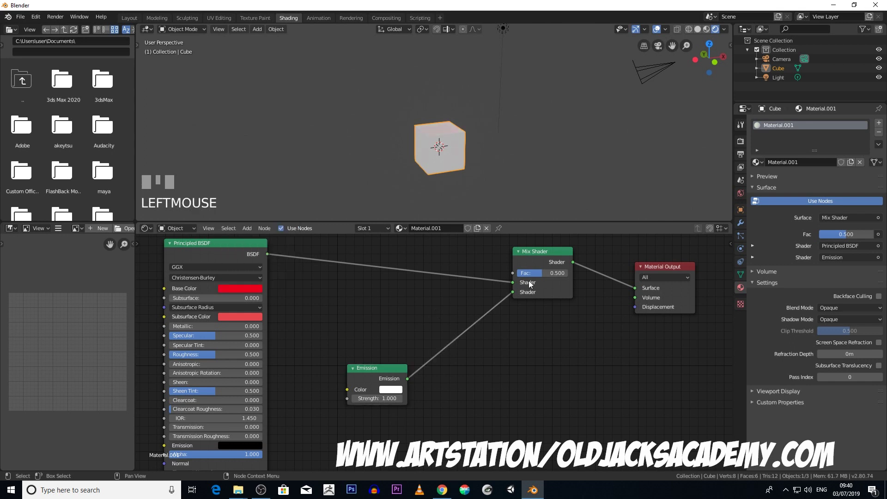
{"action": "mouse_move", "coordinate": [541, 273]}
{"action": "left_mouse_down"}
{"action": "mouse_move", "coordinate": [516, 273]}
{"action": "mouse_move", "coordinate": [567, 273]}
{"action": "mouse_move", "coordinate": [516, 273]}
{"action": "mouse_move", "coordinate": [549, 273]}
{"action": "mouse_move", "coordinate": [524, 273]}
{"action": "mouse_move", "coordinate": [539, 273]}
{"action": "left_mouse_up"}
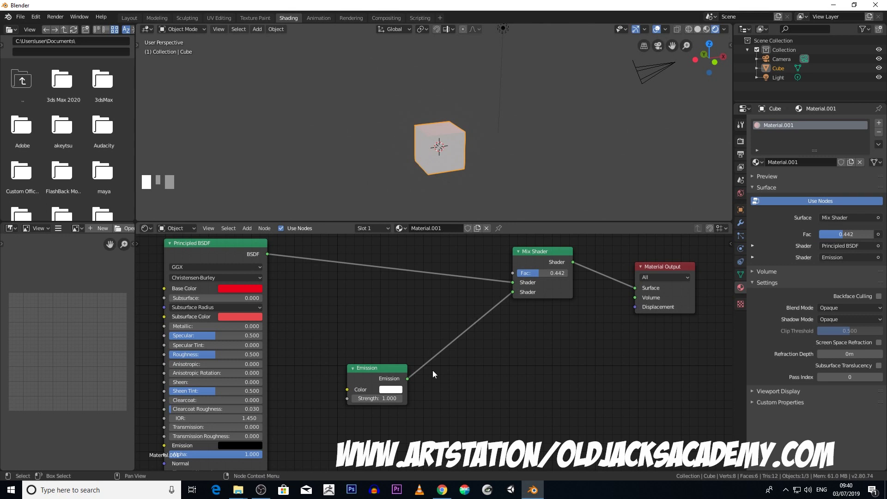
Set the Mix Shader factor to 0.517 and reposition the Emission node below the Principled BSDF link.
{"action": "left_click_drag", "start_coordinate": [388, 370], "coordinate": [423, 339]}
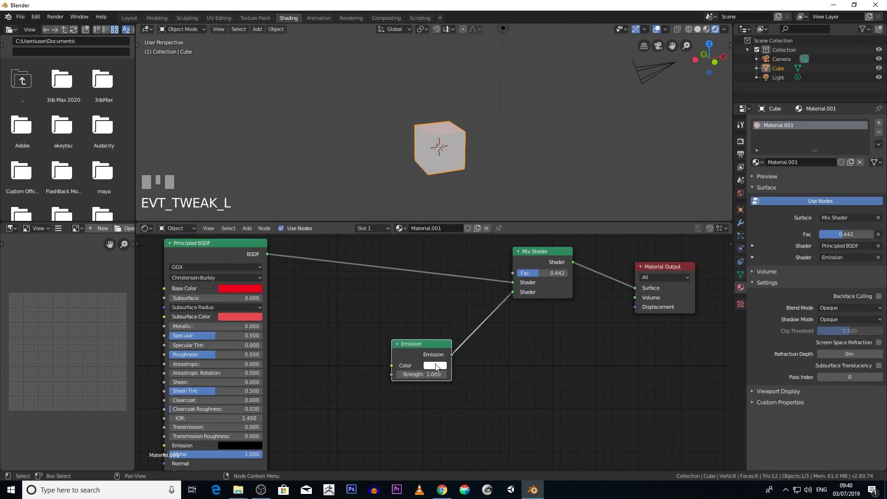
{"action": "mouse_move", "coordinate": [539, 274]}
{"action": "left_mouse_down"}
{"action": "mouse_move", "coordinate": [556, 274]}
{"action": "mouse_move", "coordinate": [516, 274]}
{"action": "mouse_move", "coordinate": [543, 274]}
{"action": "left_mouse_up"}
{"action": "left_click_drag", "start_coordinate": [421, 345], "coordinate": [403, 372]}
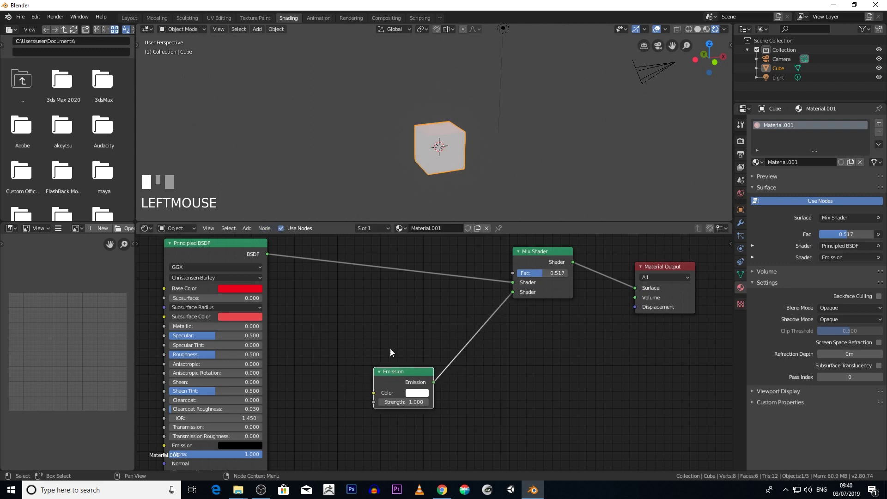
Raise the Mix Shader node and move the Emission node away from it to leave the links exposed.
{"action": "left_click", "coordinate": [264, 228]}
{"action": "scroll", "coordinate": [476, 316], "scroll_direction": "down", "scroll_amount": 2}
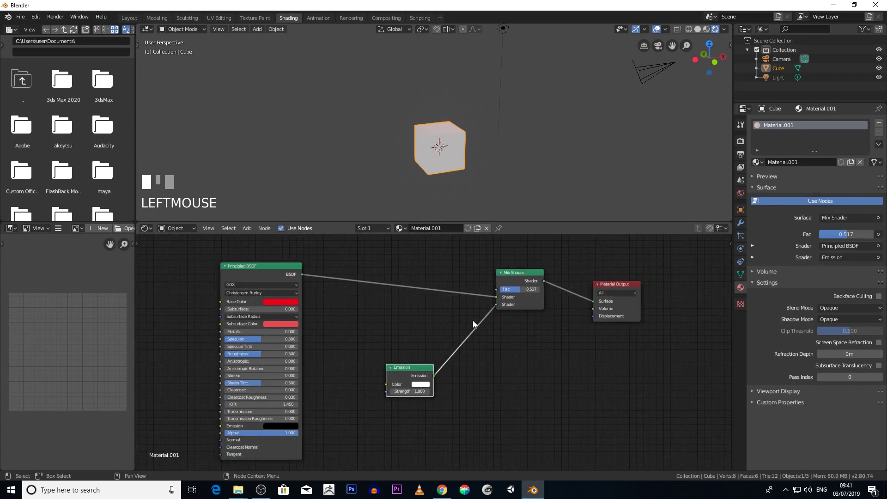
{"action": "left_click_drag", "start_coordinate": [524, 276], "coordinate": [500, 244]}
{"action": "left_click_drag", "start_coordinate": [417, 368], "coordinate": [396, 371]}
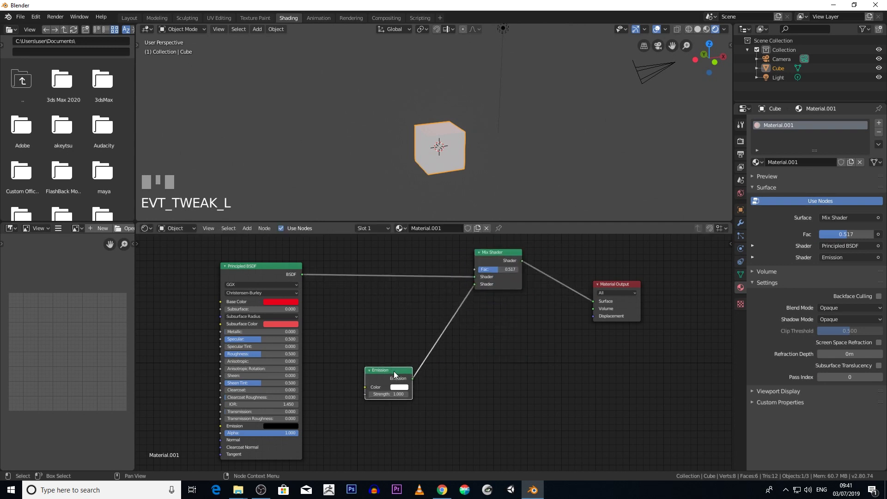
Use Cut Links to sever the connection between the Emission node and the Mix Shader.
{"action": "left_click", "coordinate": [249, 228]}
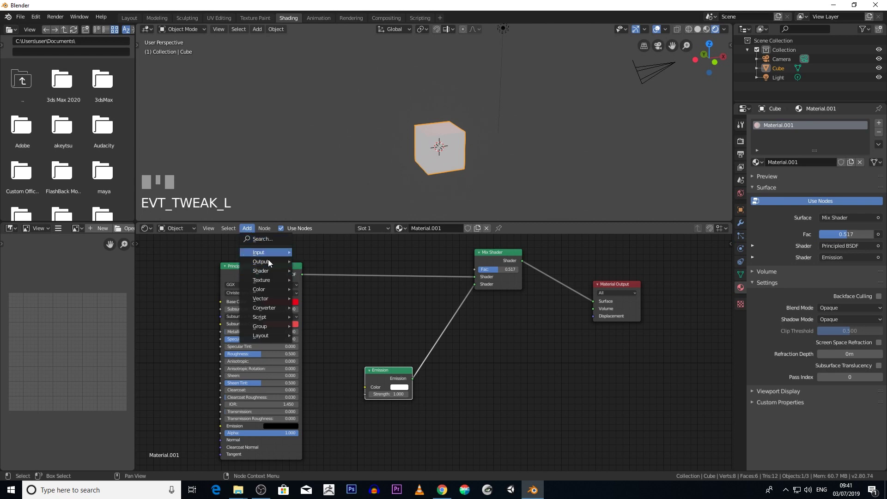
{"action": "mouse_move", "coordinate": [264, 229]}
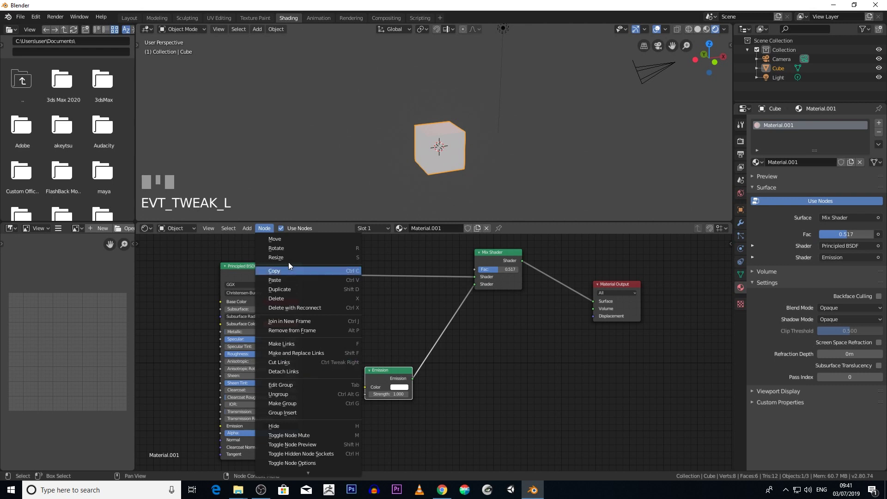
{"action": "left_click", "coordinate": [292, 362]}
{"action": "left_click", "coordinate": [409, 322]}
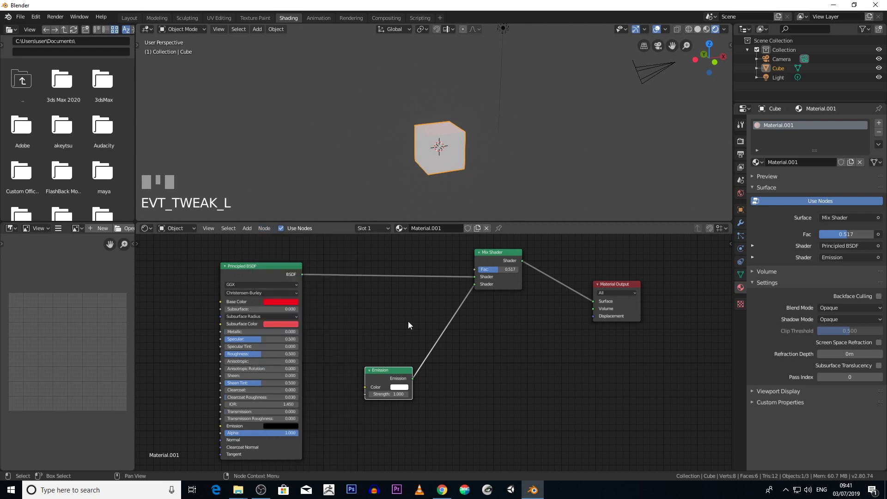
{"action": "left_click", "coordinate": [266, 228]}
{"action": "left_click", "coordinate": [299, 361]}
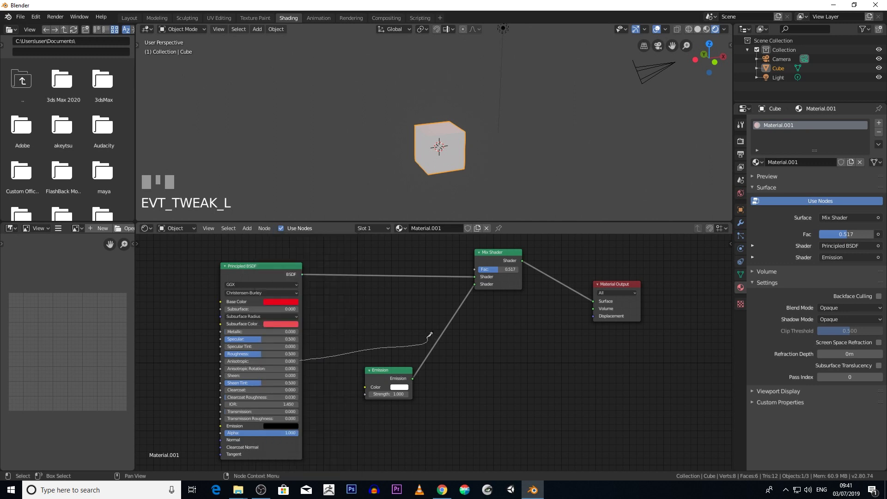
{"action": "left_click", "coordinate": [442, 341]}
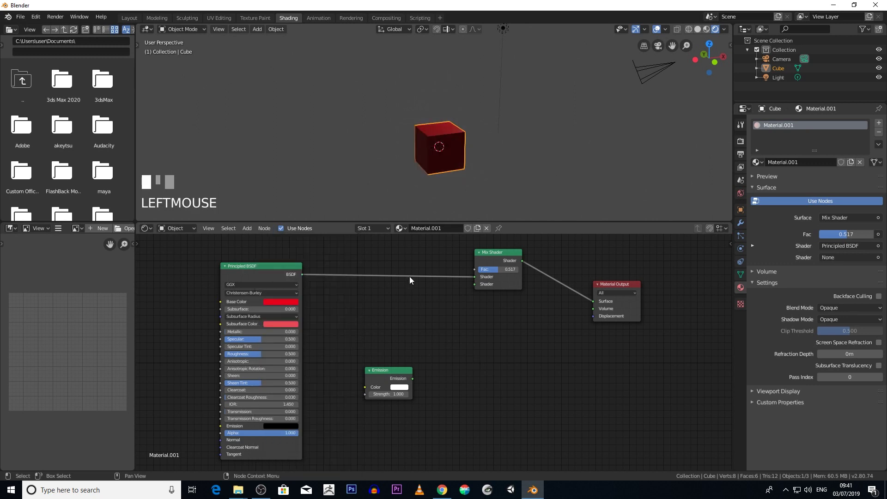
Cut the link between the Principled BSDF and the Mix Shader and inspect the cube from another angle.
{"action": "left_click", "coordinate": [264, 228]}
{"action": "left_click", "coordinate": [306, 360]}
{"action": "left_click", "coordinate": [402, 254]}
{"action": "scroll", "coordinate": [453, 227], "scroll_direction": "down", "scroll_amount": 2}
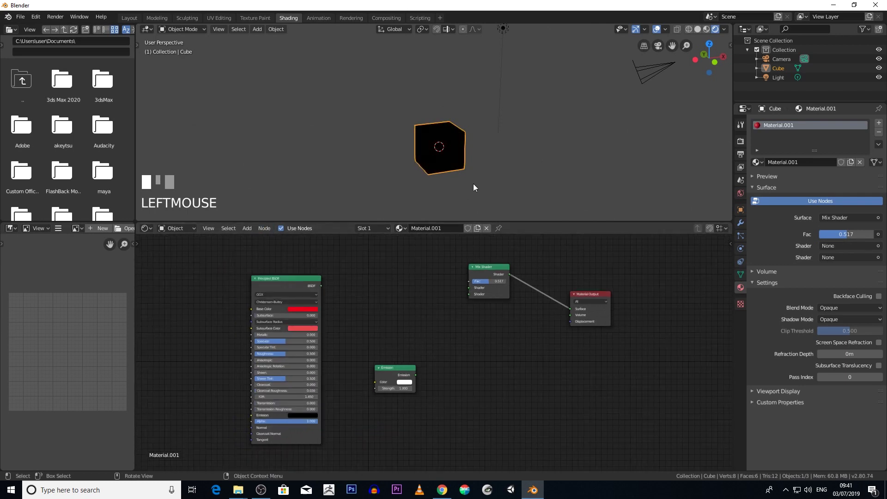
{"action": "scroll", "coordinate": [519, 168], "scroll_direction": "down", "scroll_amount": 1}
{"action": "middle_click_drag", "start_coordinate": [519, 186], "coordinate": [519, 191]}
{"action": "middle_click_drag", "start_coordinate": [541, 146], "coordinate": [459, 141]}
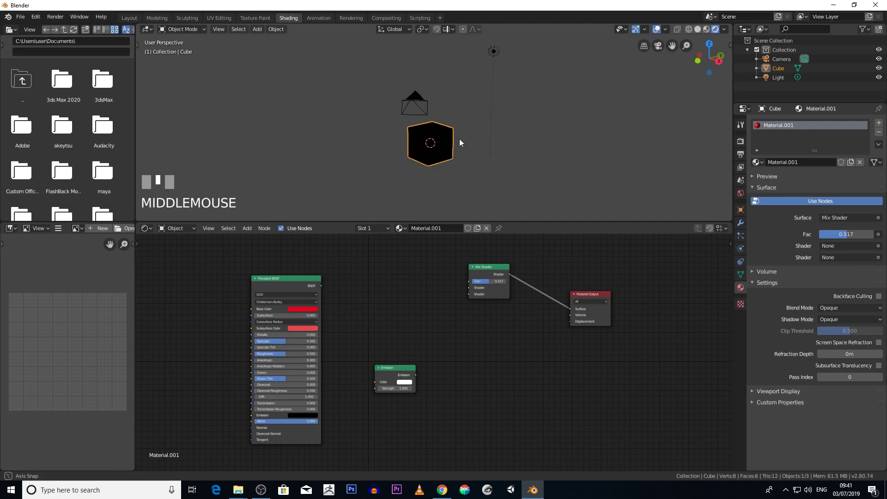